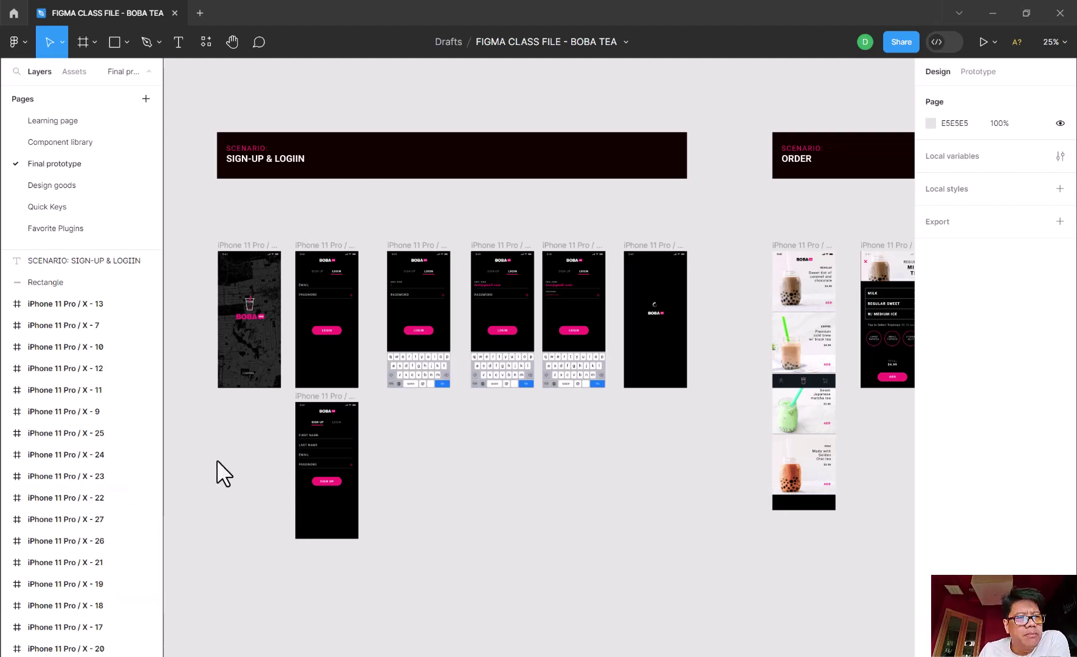
# Browse the Learning page, Component library and Final prototype pages, ending on Design goods.
pyautogui.click(52, 121)
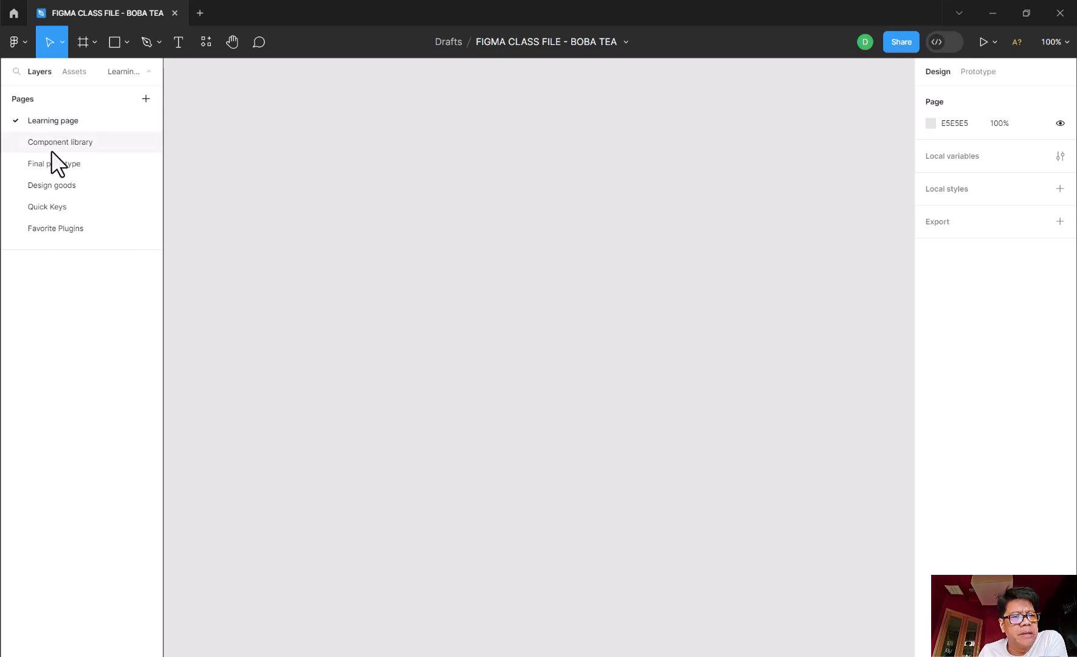
pyautogui.click(51, 144)
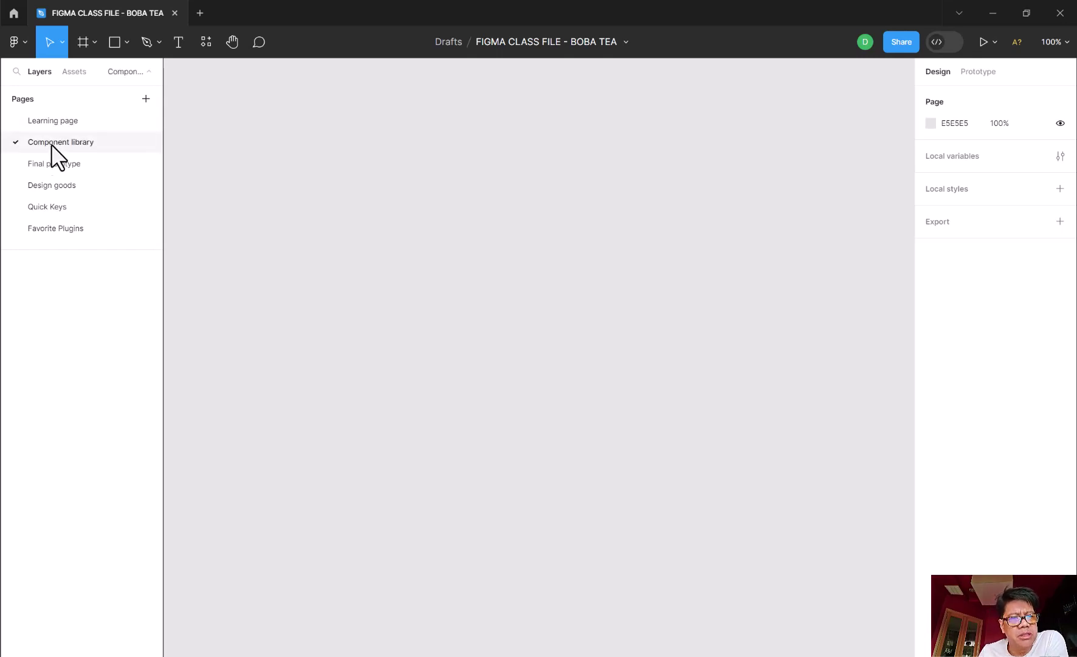
pyautogui.click(47, 165)
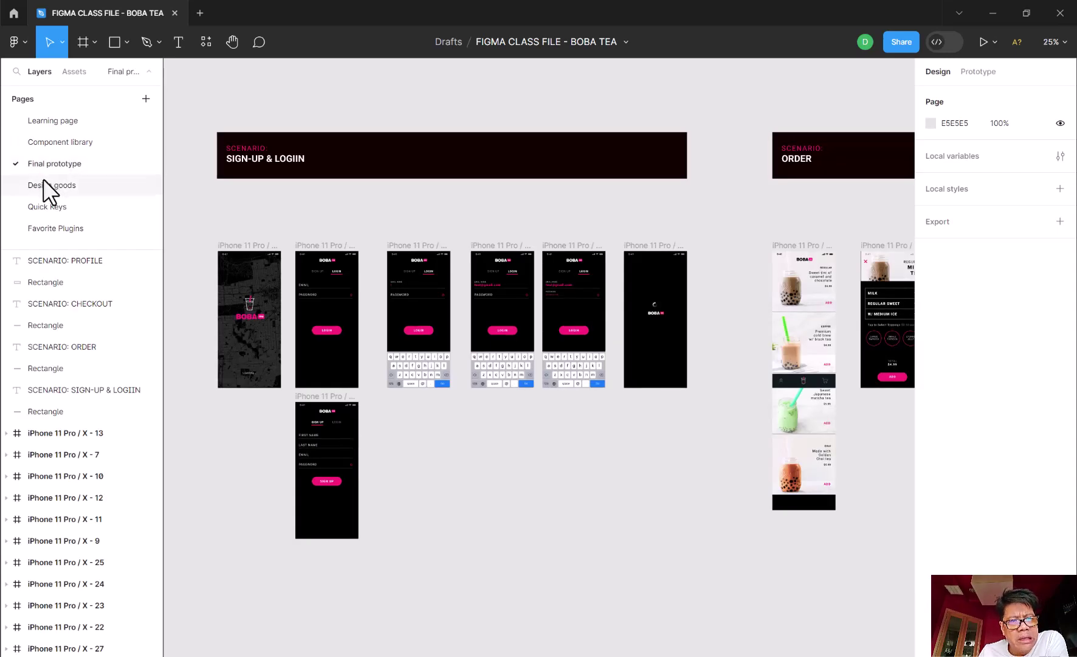
pyautogui.click(42, 185)
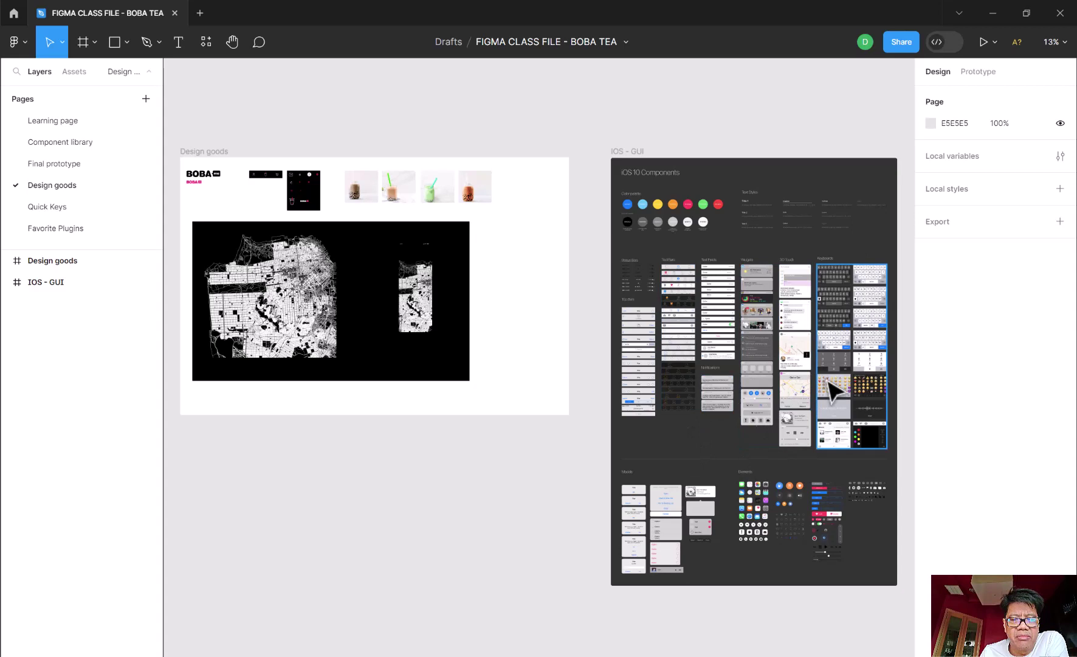
# View the Quick Keys page, then switch to the Favorite Plugins page.
pyautogui.click(40, 202)
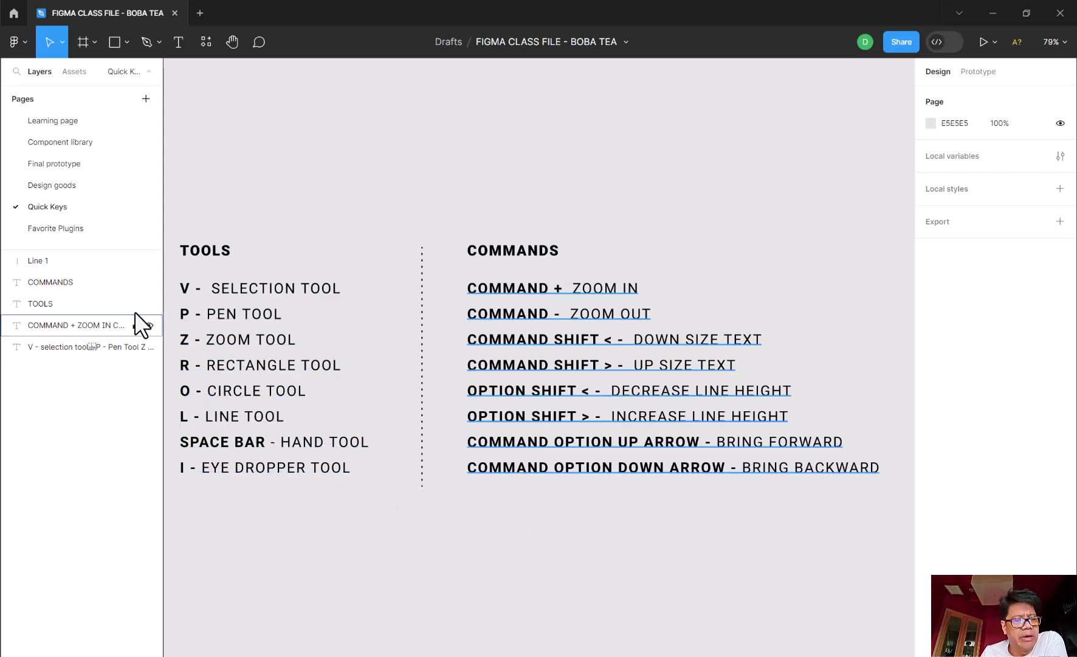
pyautogui.click(58, 230)
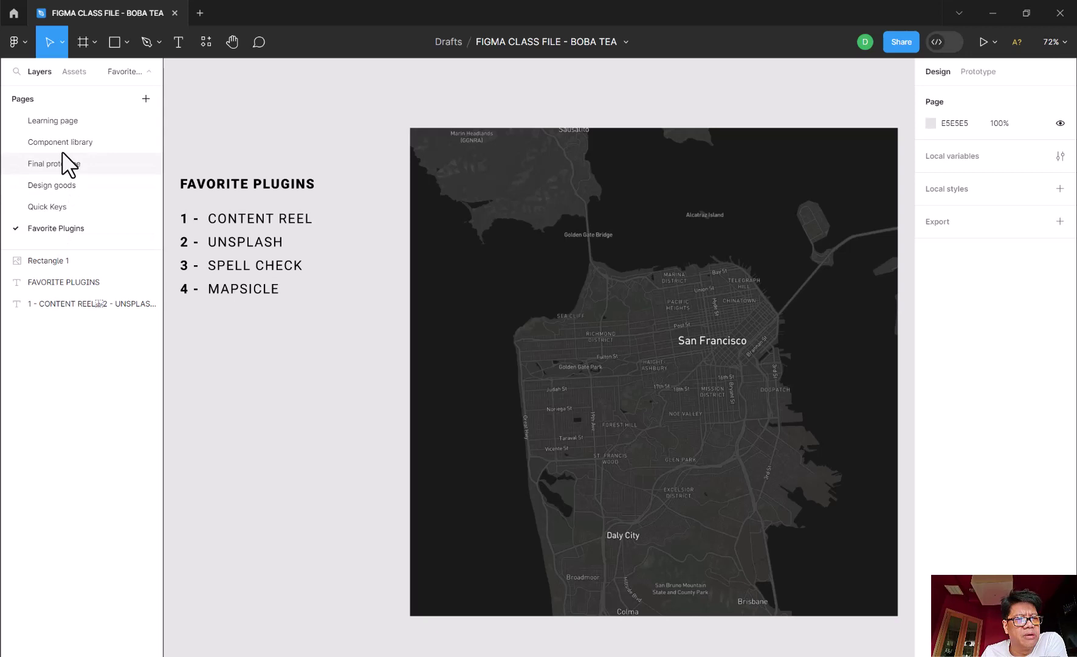
# Return to the empty Learning page of the Boba Tea file.
pyautogui.click(55, 120)
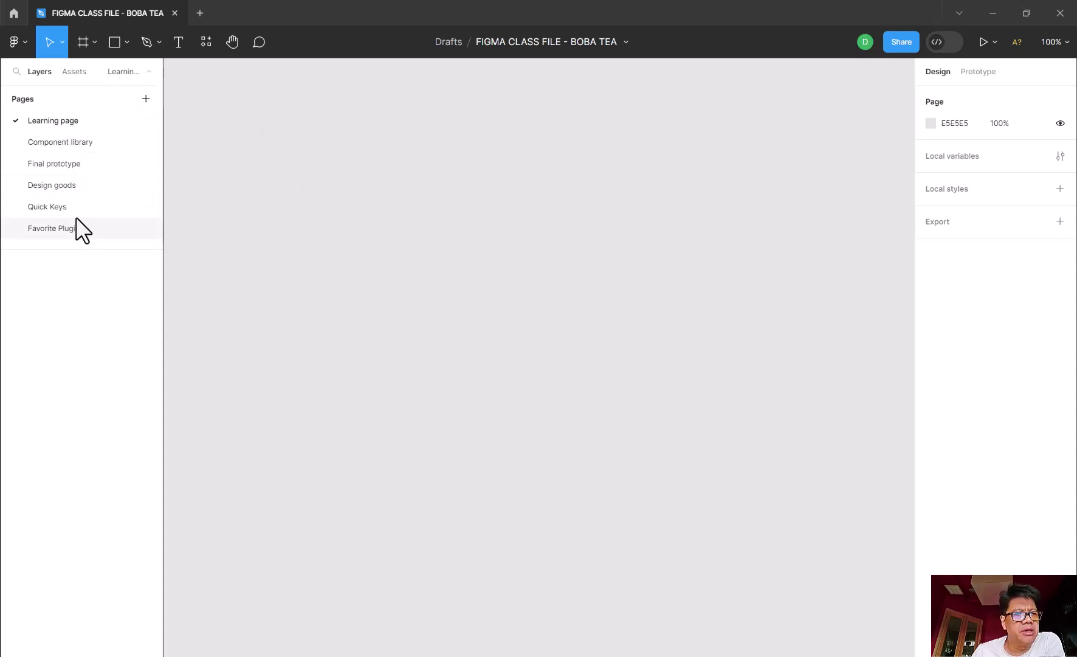
# Add a new page named 'Sample page', then remove it again.
pyautogui.click(142, 103)
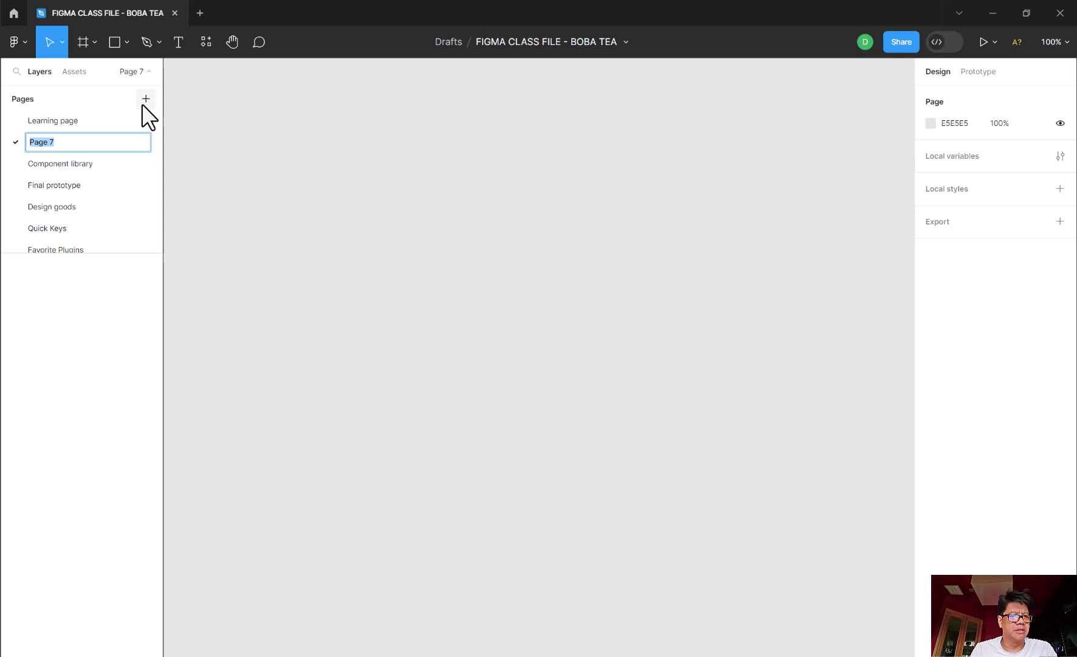
pyautogui.write('Sample')
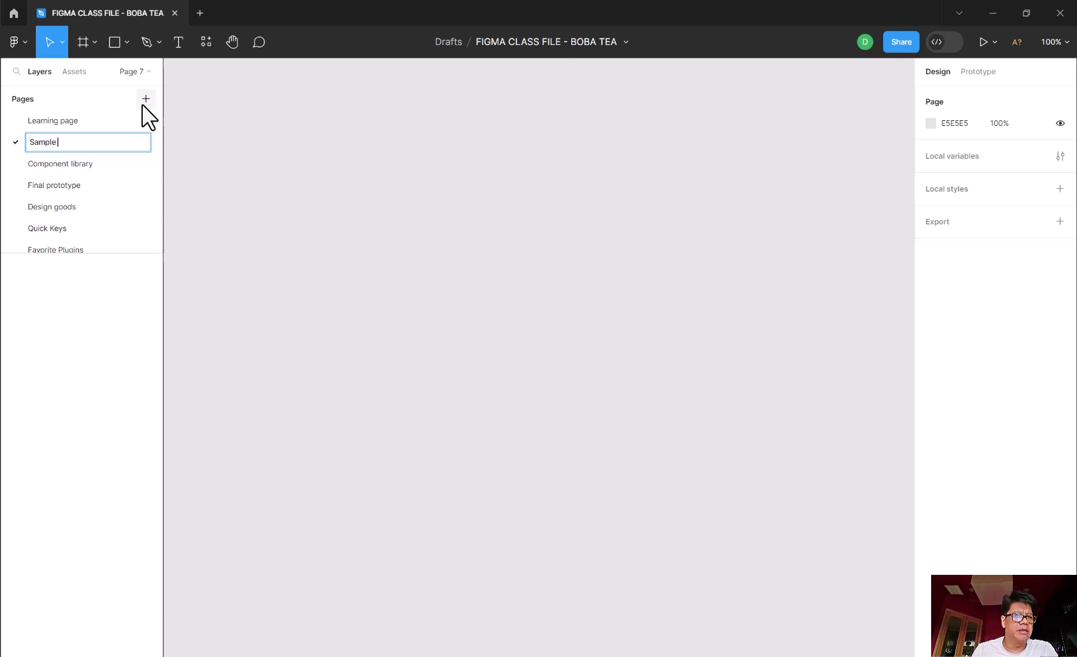
pyautogui.write(' page')
pyautogui.press('Return')
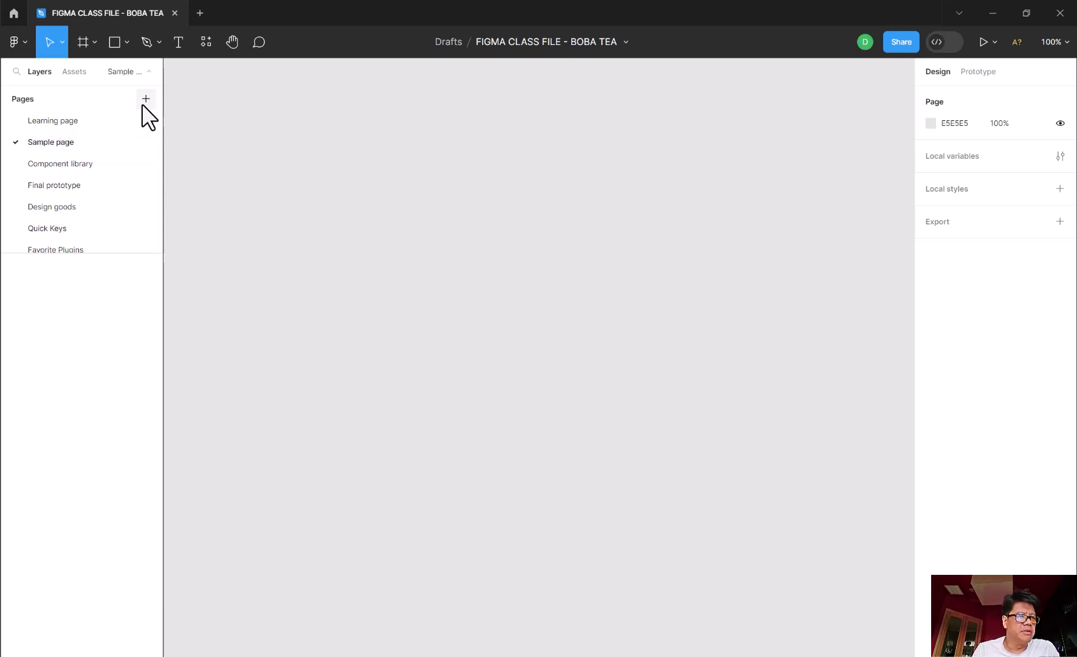
pyautogui.rightClick(67, 146)
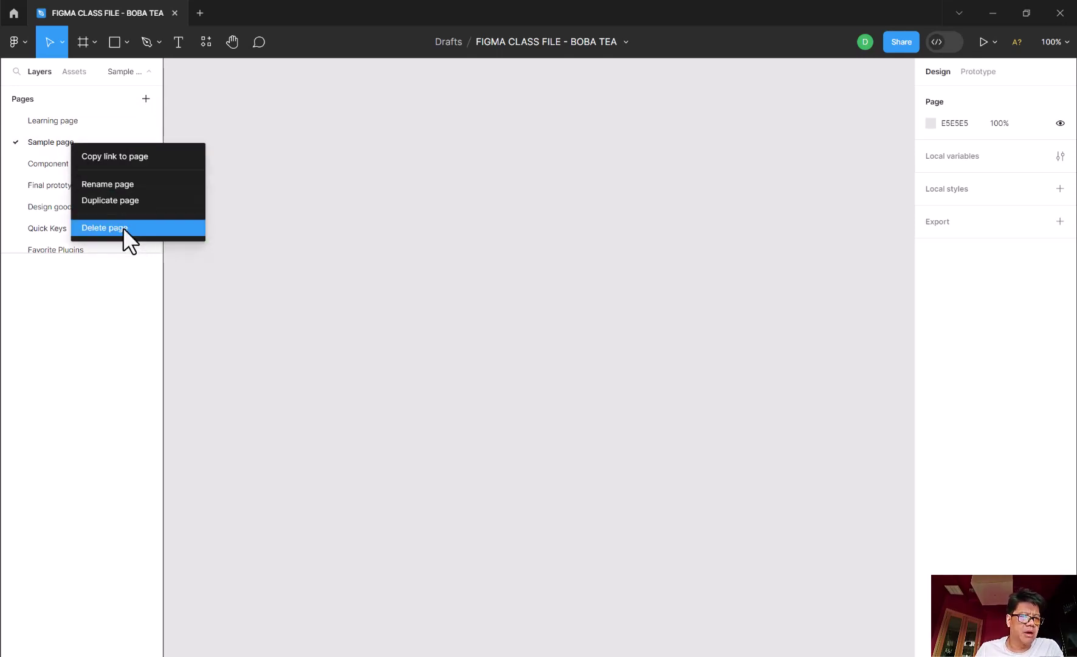
pyautogui.press('Escape')
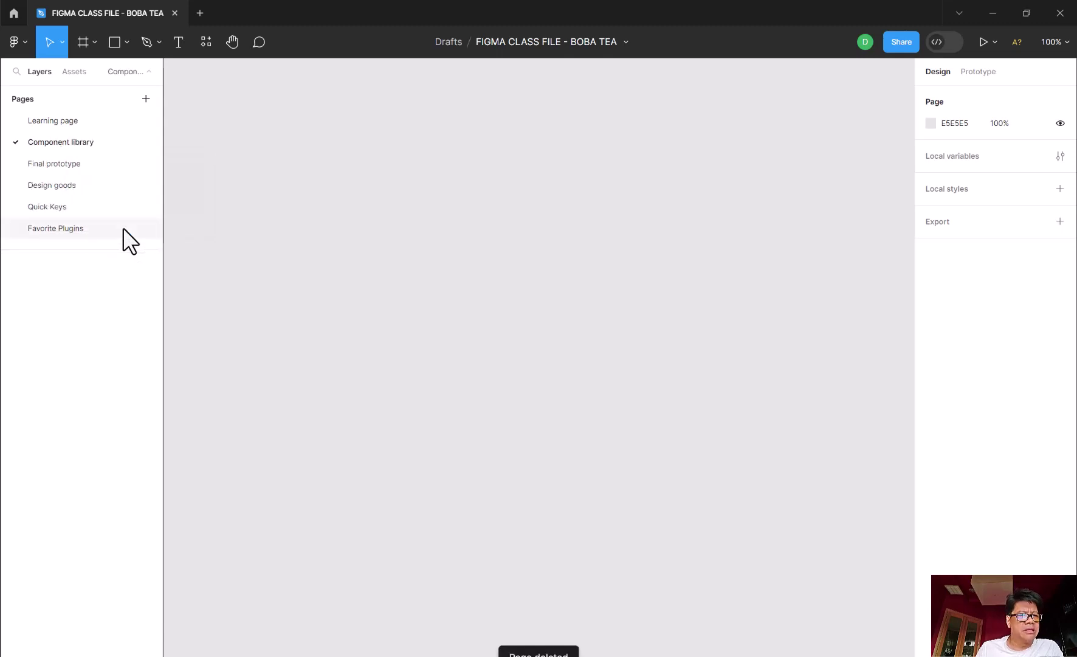
# Back on the Learning page, preview the Move, Frame, Shape and Pen tool options.
pyautogui.click(67, 118)
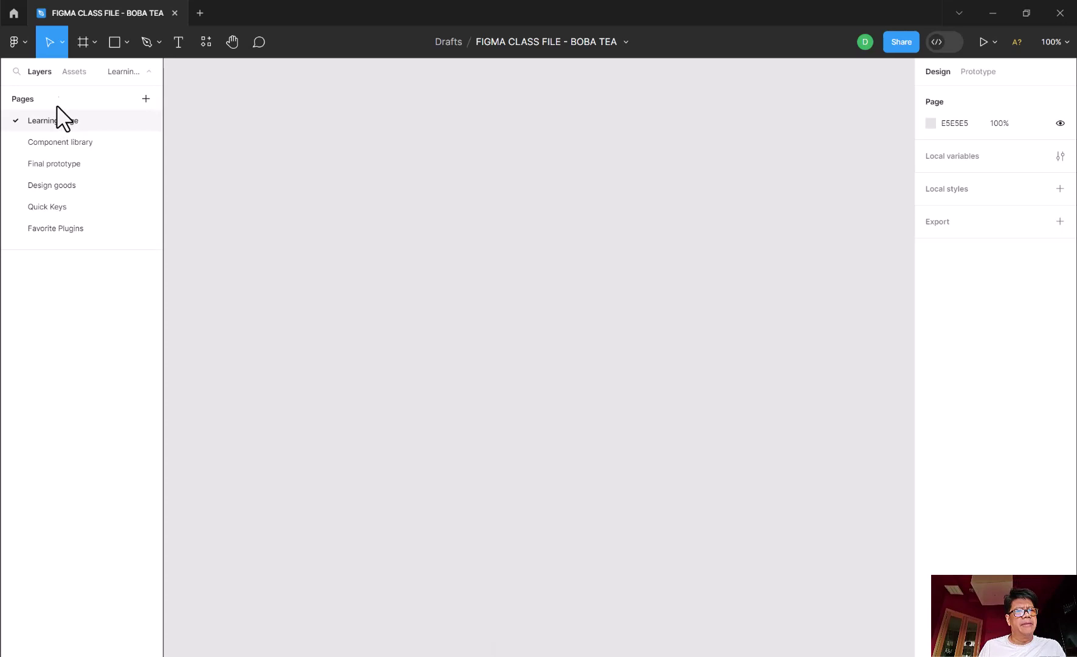
pyautogui.click(62, 42)
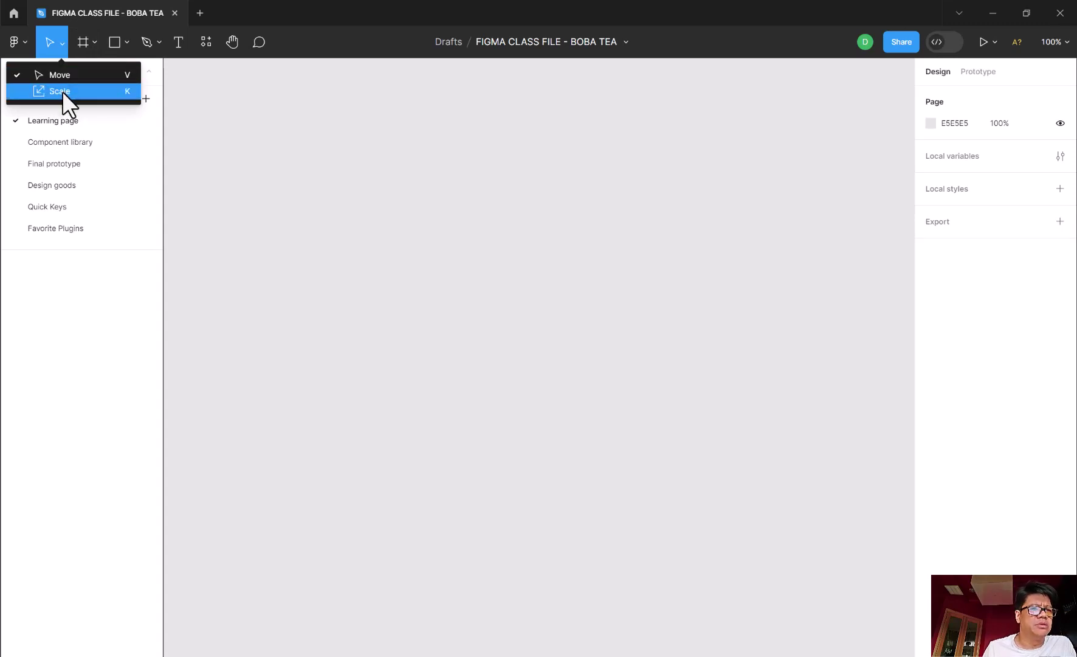
pyautogui.click(90, 44)
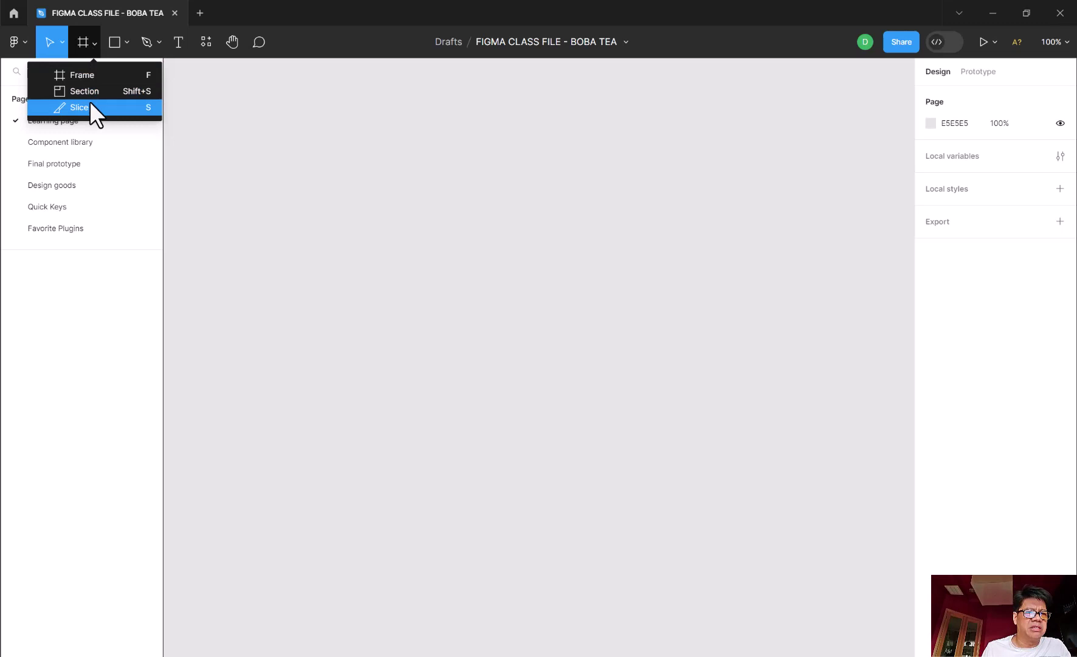
pyautogui.click(124, 45)
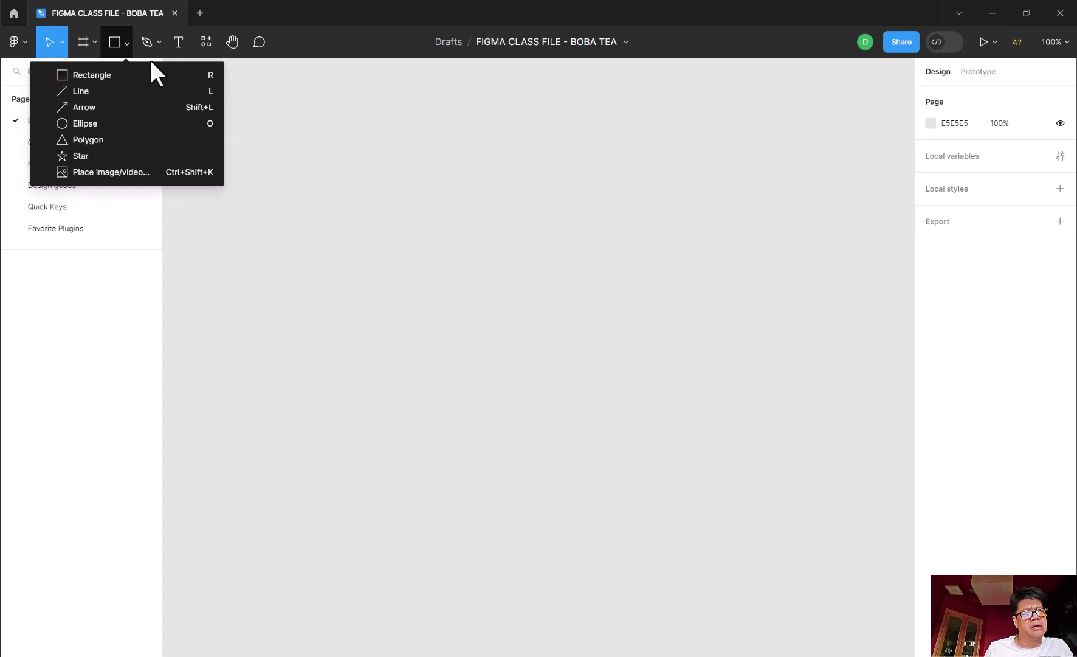
pyautogui.click(159, 43)
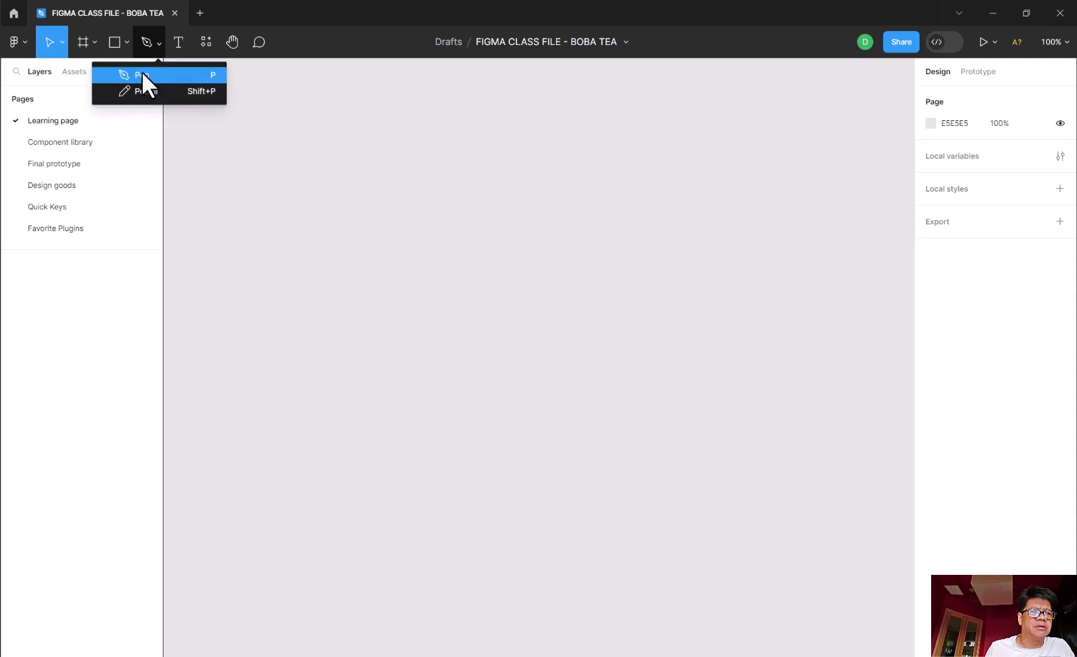
# Browse Resources, try the Hand tool, and switch into Comment mode.
pyautogui.click(214, 45)
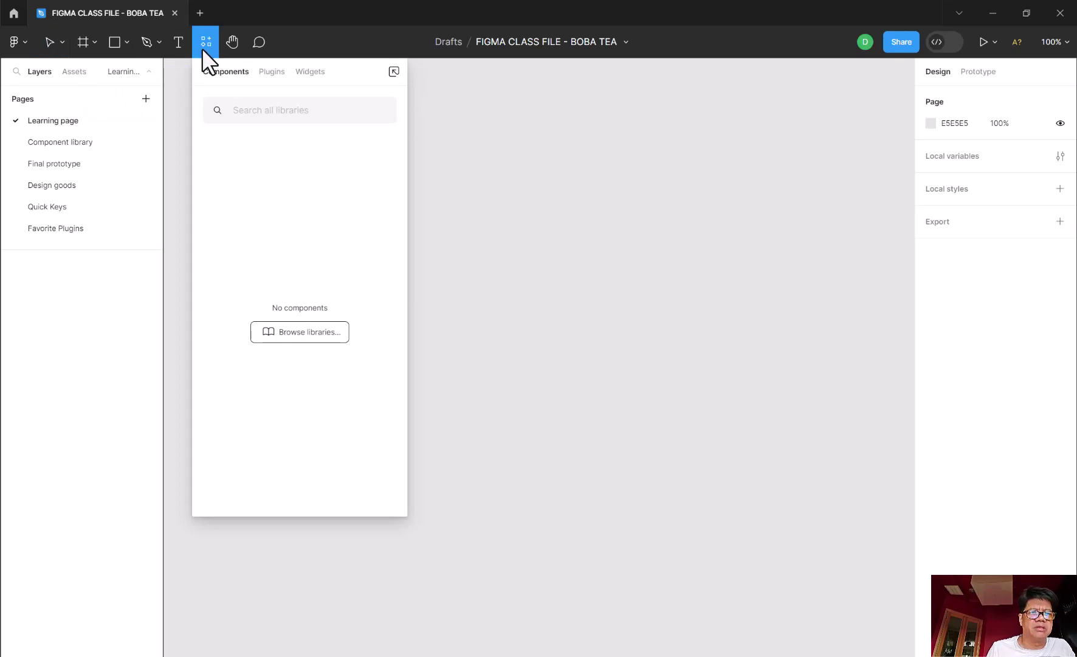
pyautogui.click(234, 49)
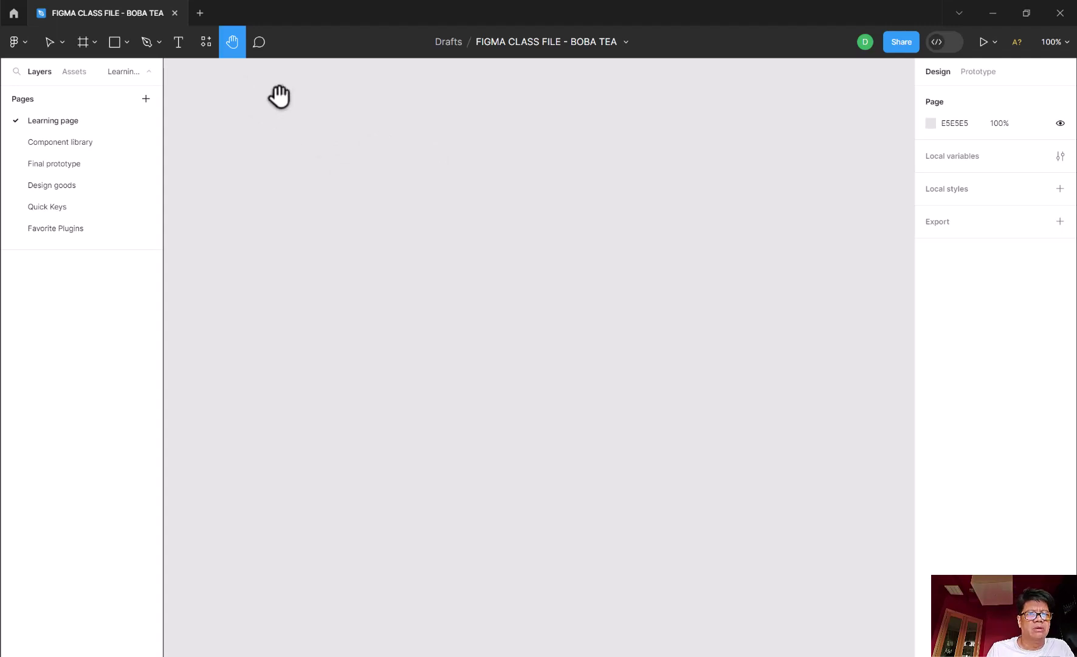
pyautogui.click(261, 44)
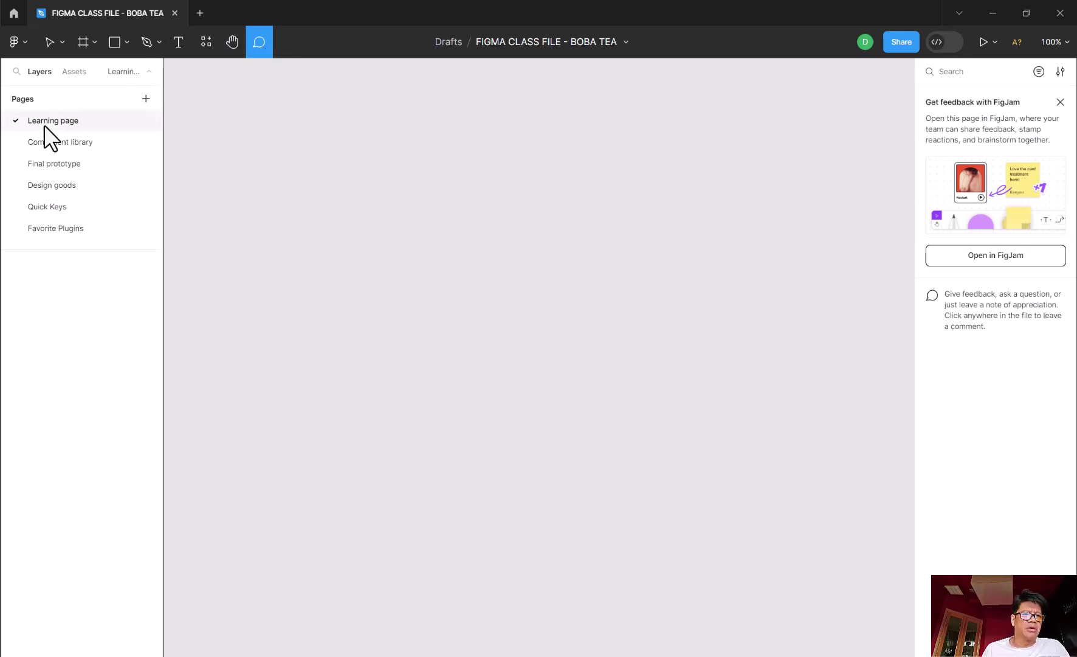
# Draw a rectangle and set its width and height to 2000.
pyautogui.click(115, 43)
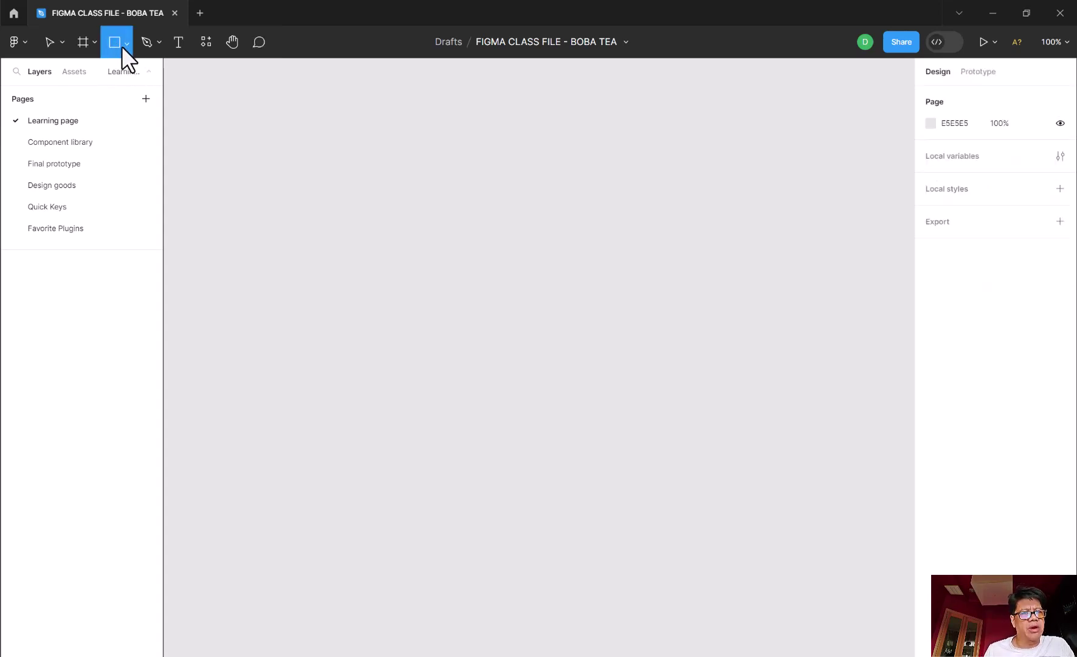
pyautogui.moveTo(342, 189)
pyautogui.mouseDown()
pyautogui.moveTo(543, 347)
pyautogui.moveTo(583, 345)
pyautogui.moveTo(563, 378)
pyautogui.mouseUp()
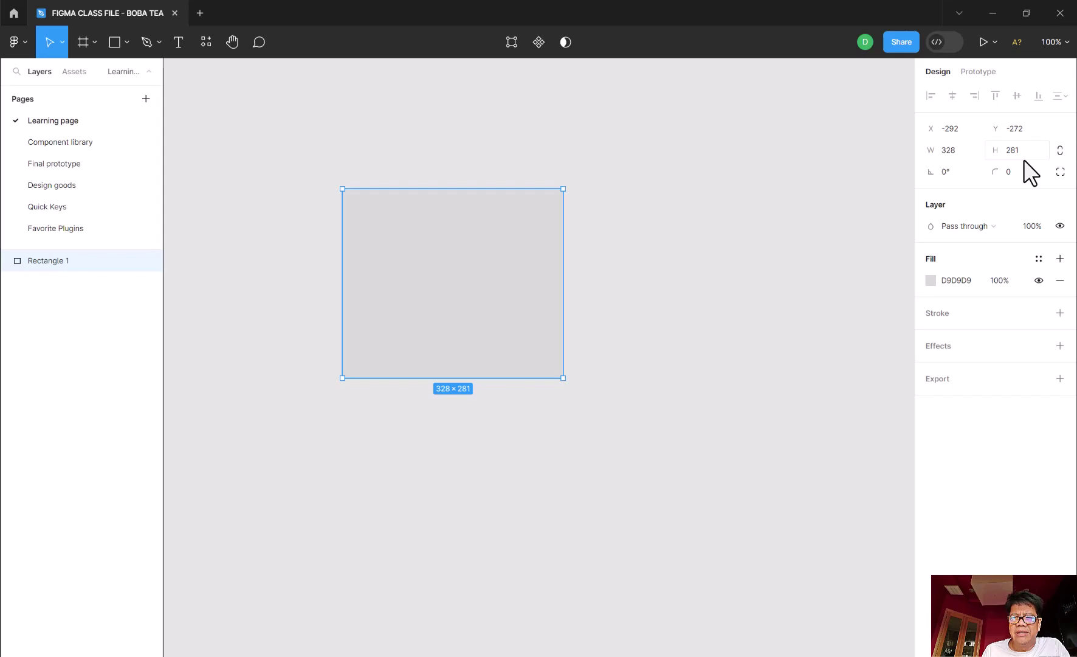
pyautogui.click(951, 152)
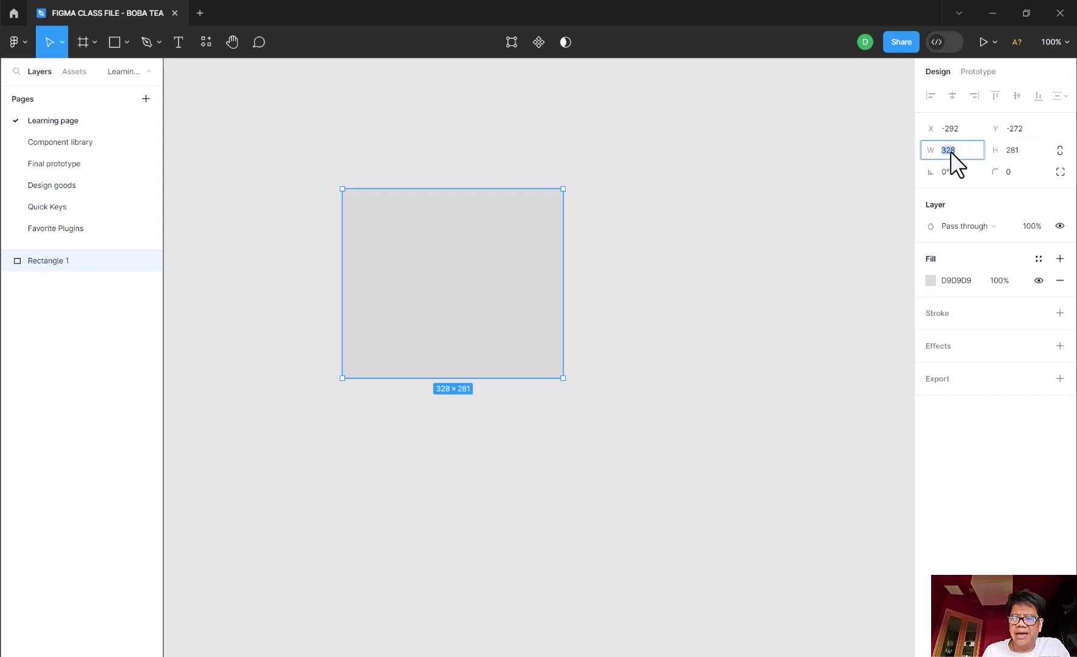
pyautogui.write('2000')
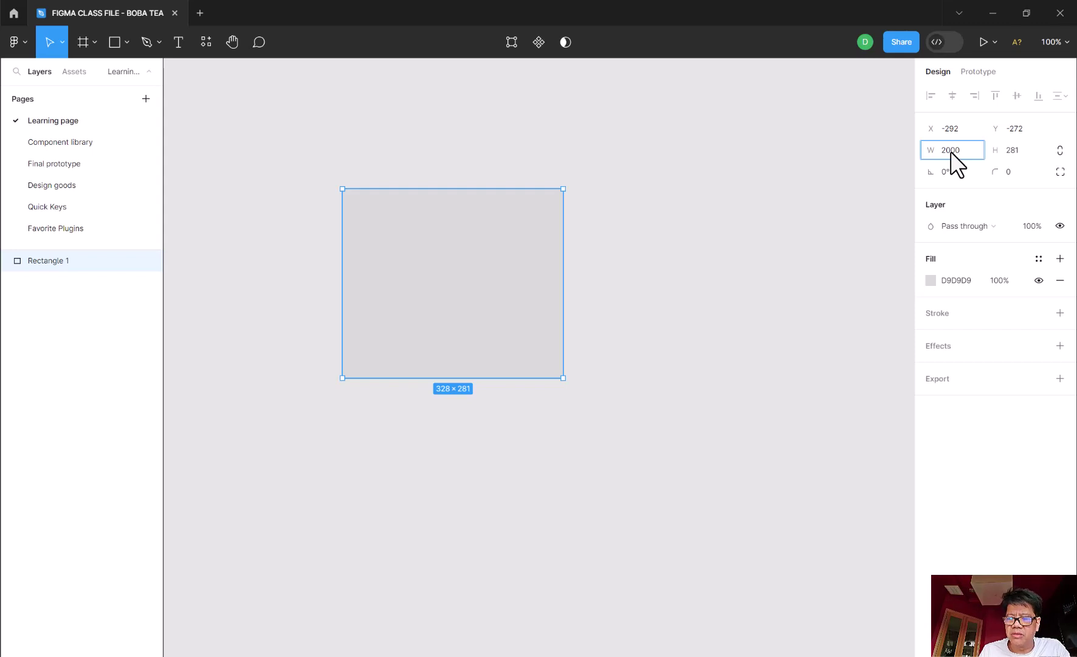
pyautogui.press('Return')
pyautogui.click(1018, 152)
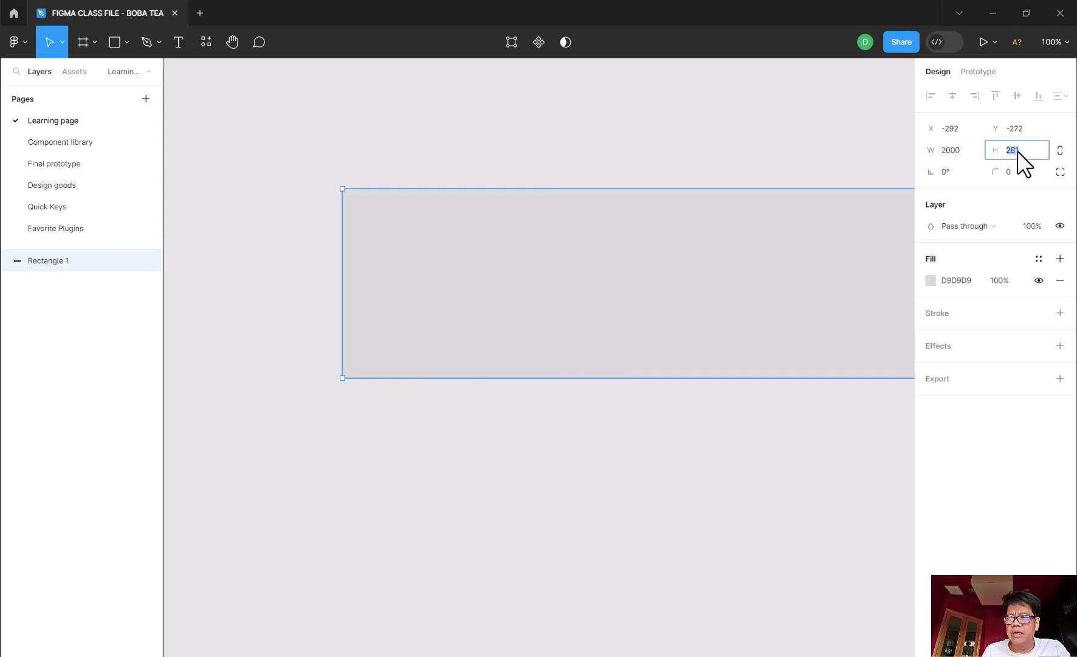
pyautogui.write('200')
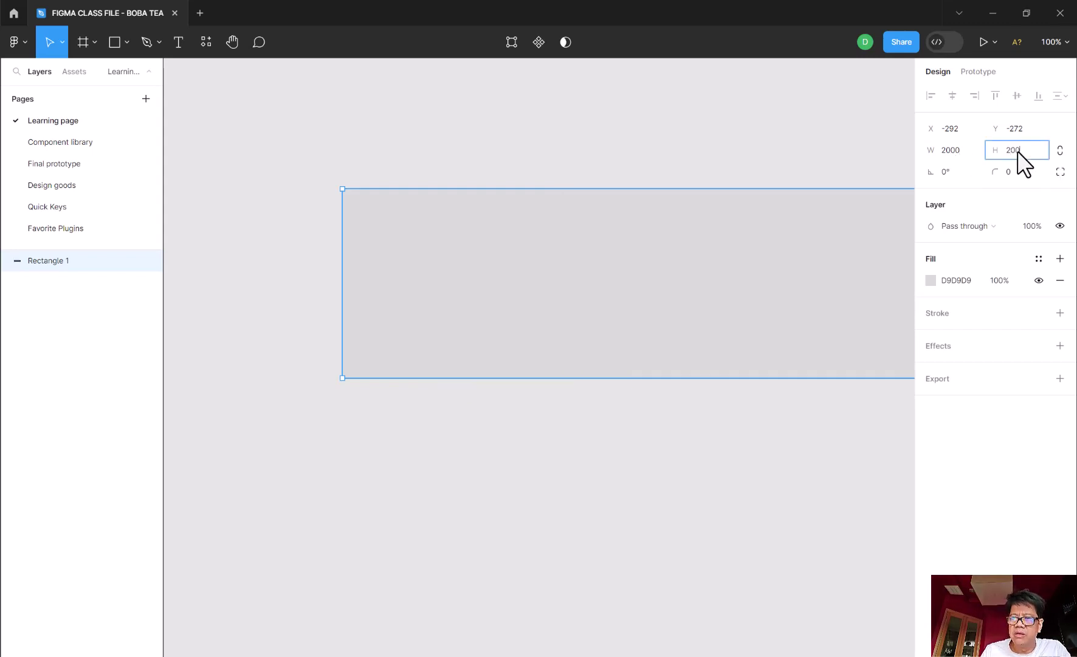
pyautogui.write('0')
pyautogui.press('Return')
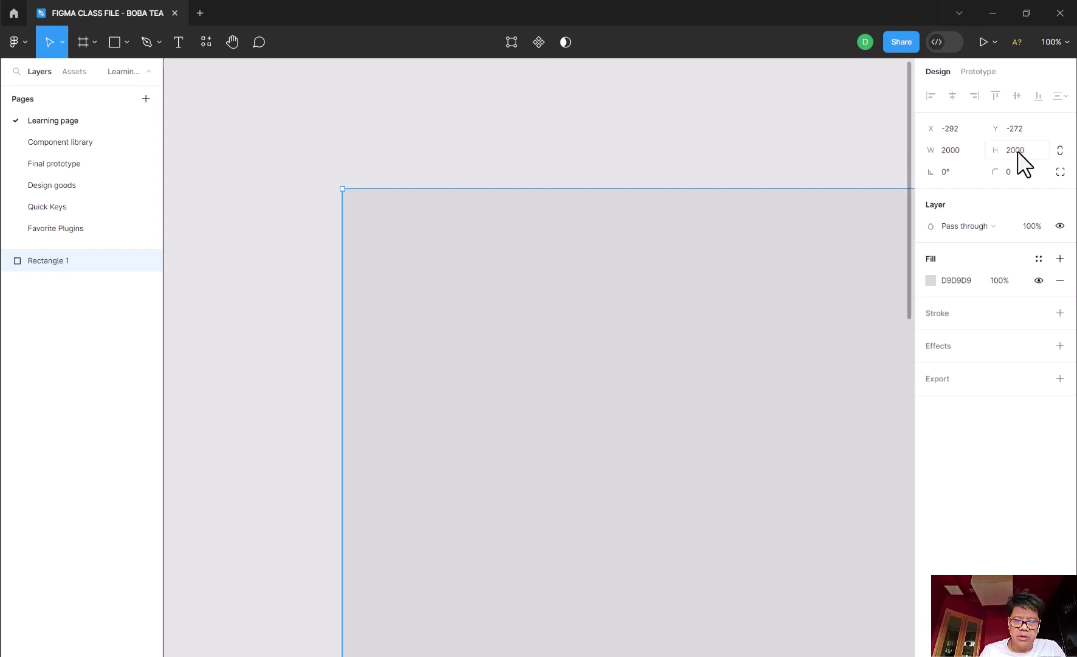
# Zoom out and pan to bring the whole 2000 × 2000 rectangle into view.
pyautogui.press('-')
pyautogui.press('-')
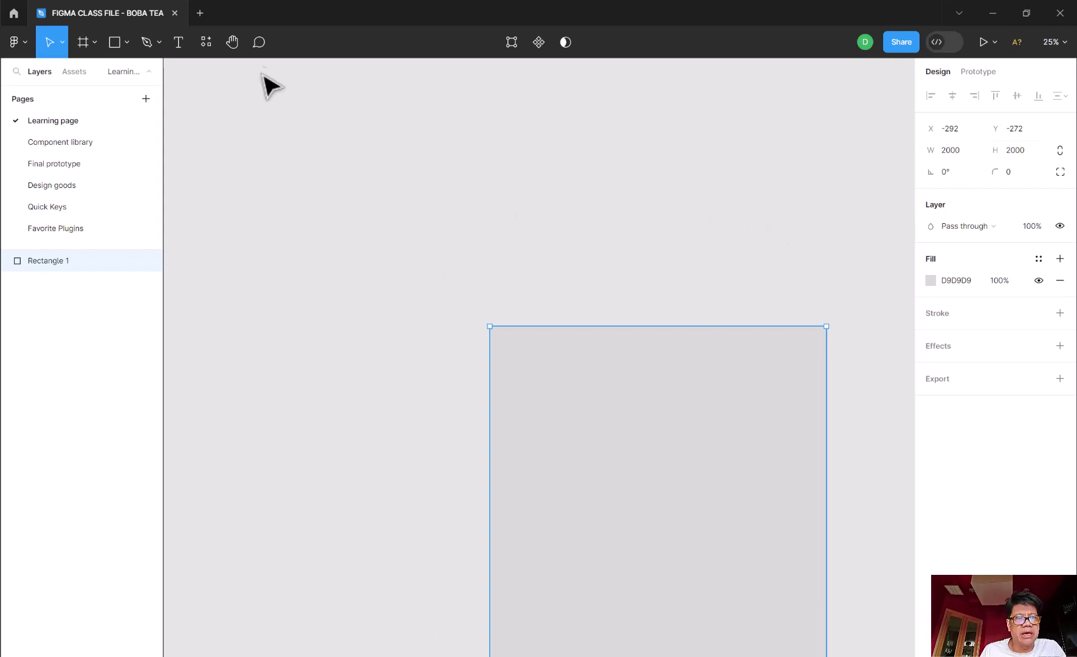
pyautogui.click(232, 42)
pyautogui.moveTo(448, 187); pyautogui.dragTo(310, 121)
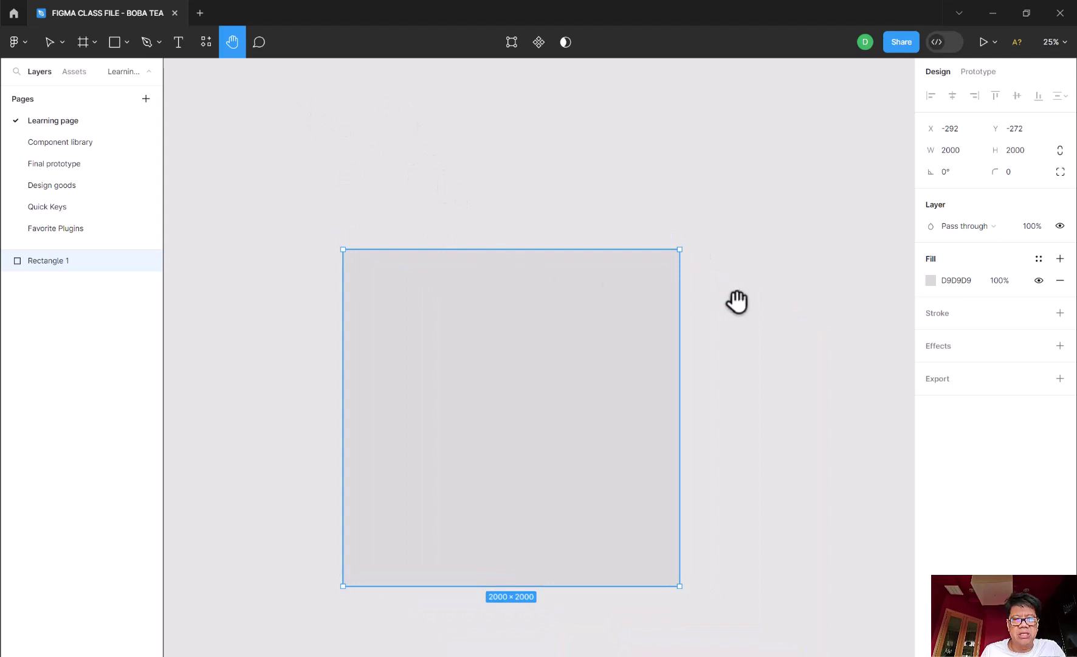
pyautogui.scroll(-3, 737, 301)
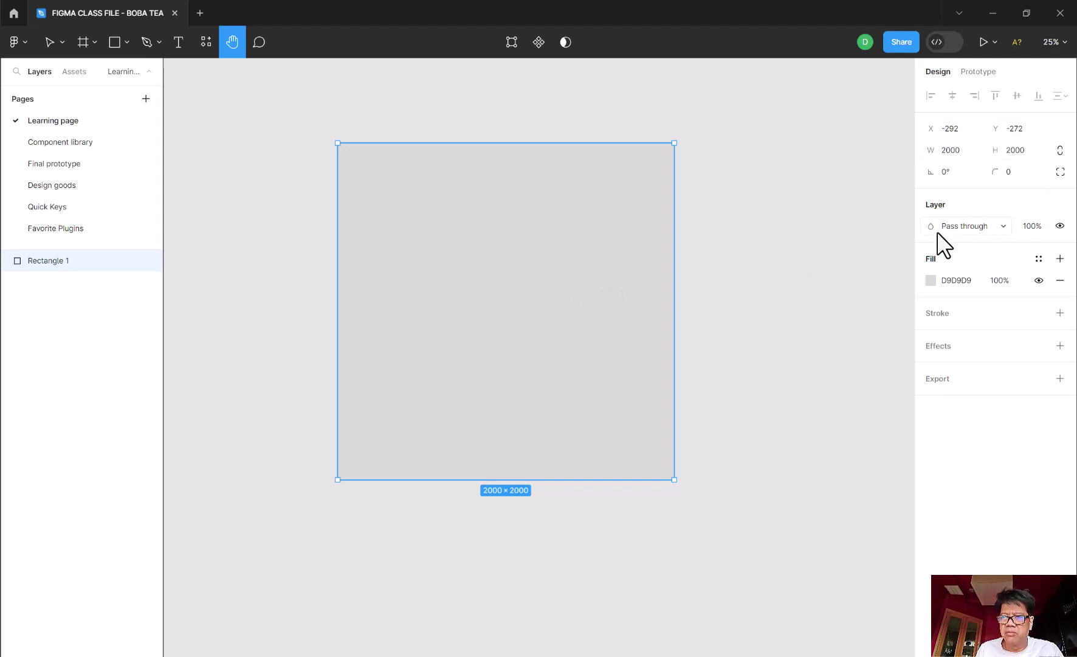
pyautogui.click(1004, 228)
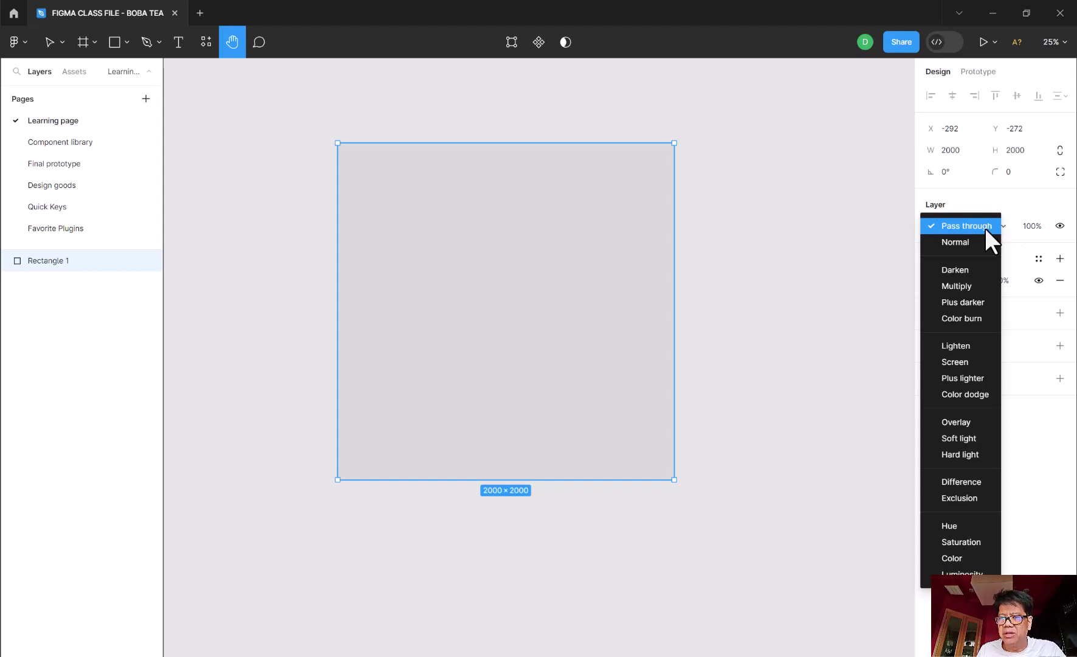
# Recolour Rectangle 1's fill from grey D9D9D9 to bright blue 2615F1.
pyautogui.click(889, 231)
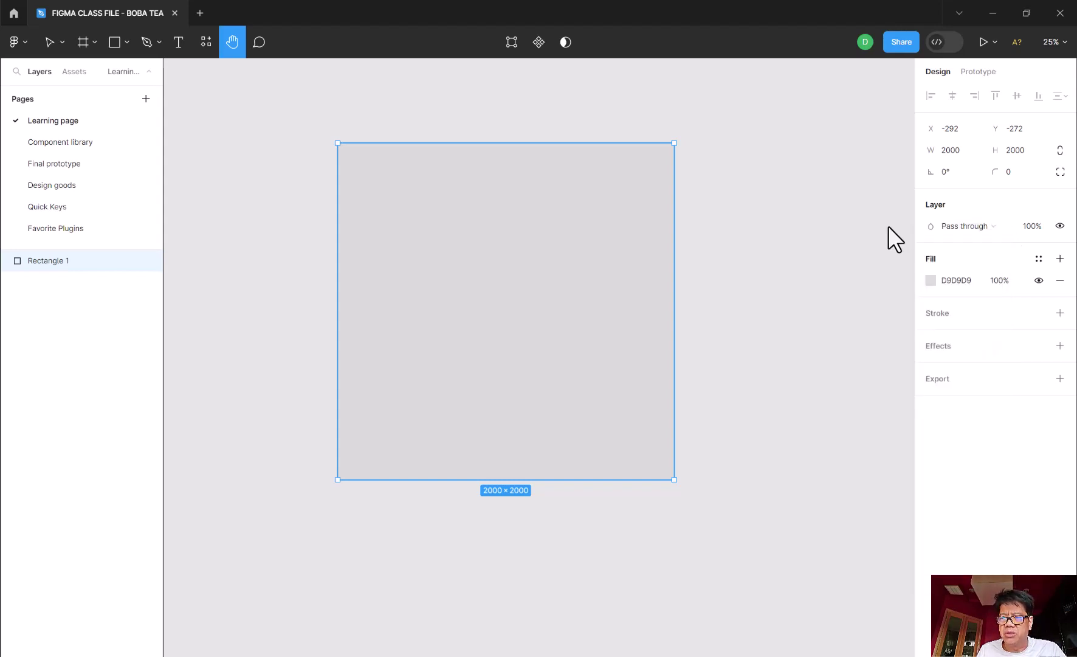
pyautogui.click(930, 280)
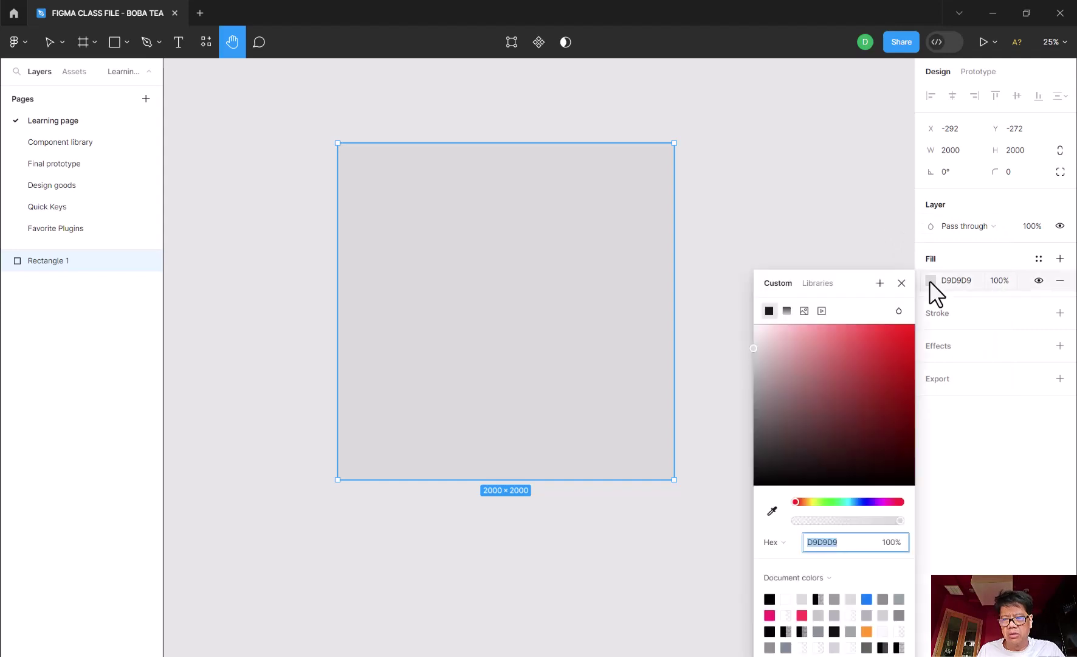
pyautogui.click(866, 501)
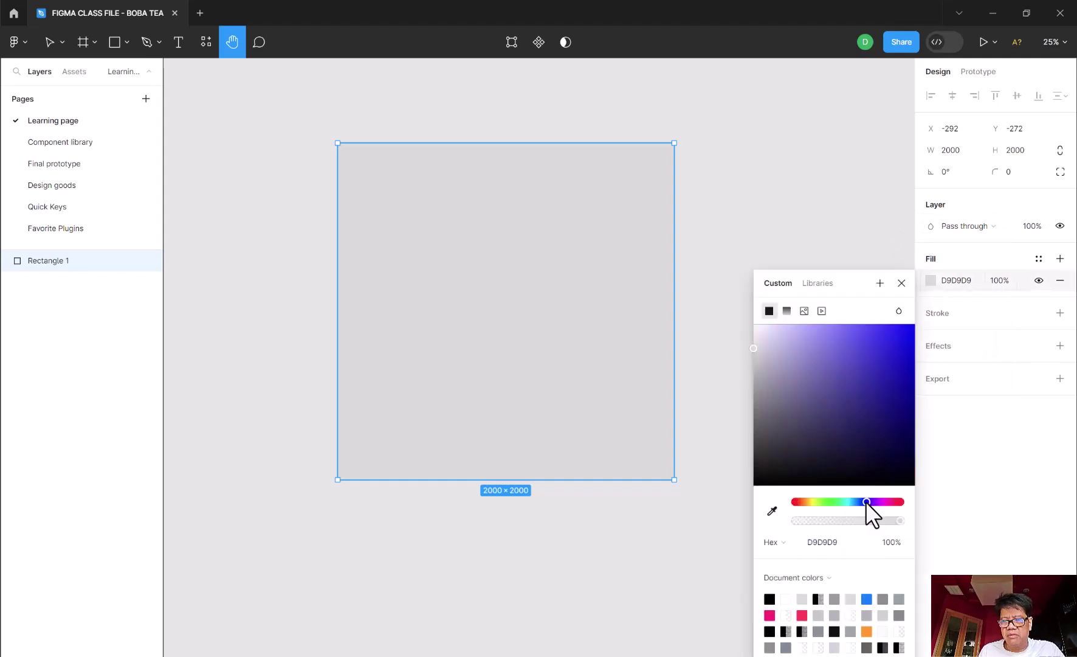
pyautogui.click(900, 334)
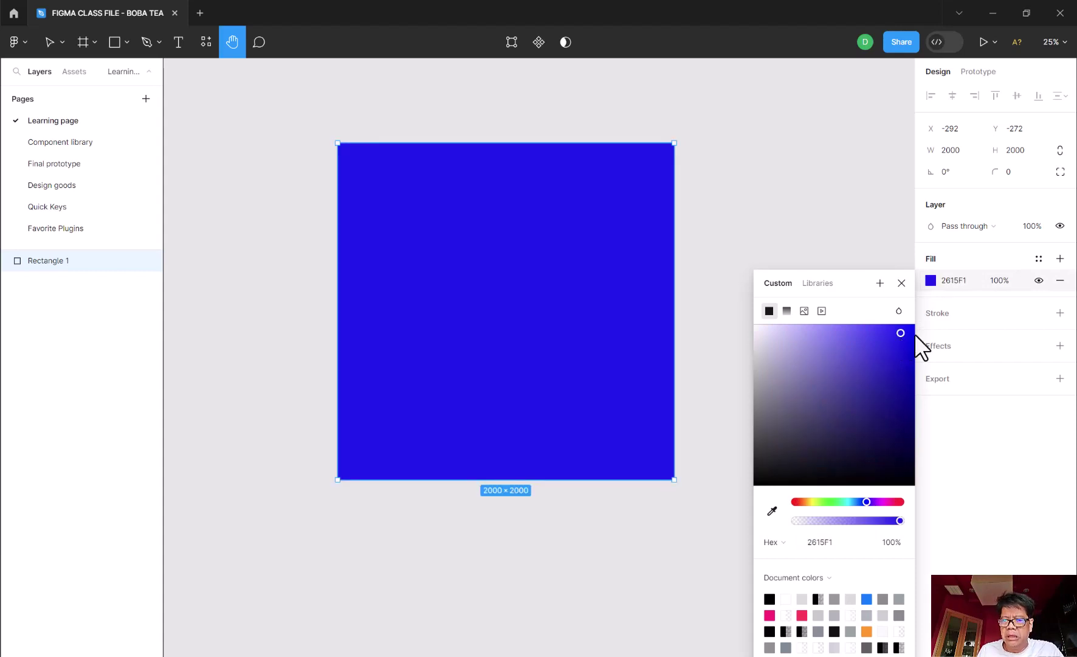
pyautogui.click(947, 316)
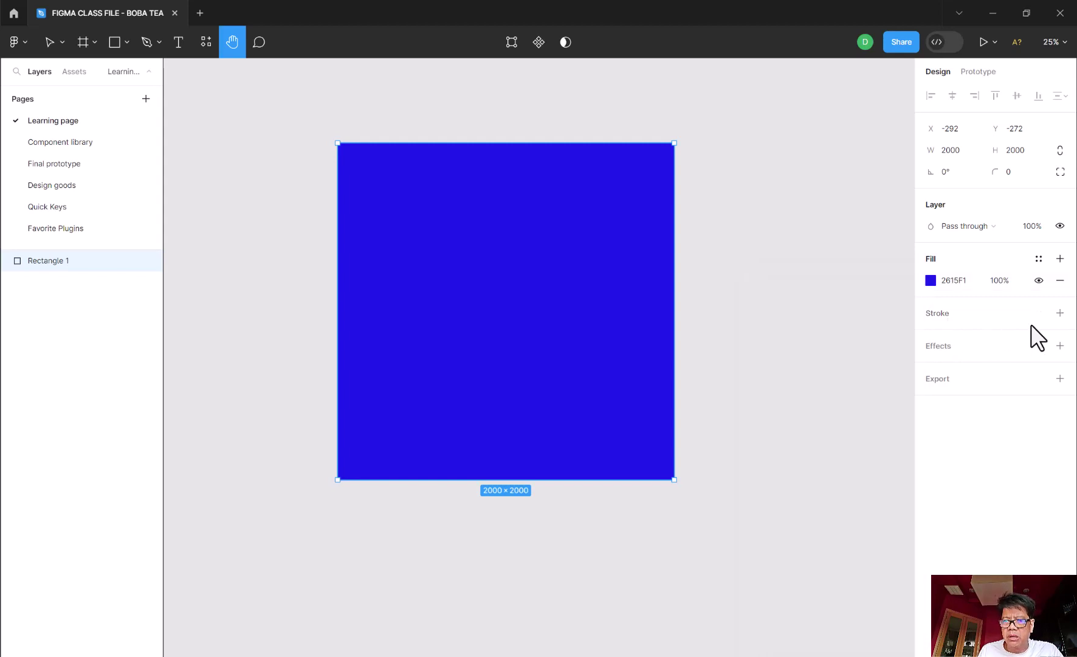
# Add a black 000000 stroke to the rectangle and set its weight to 40.
pyautogui.click(1060, 313)
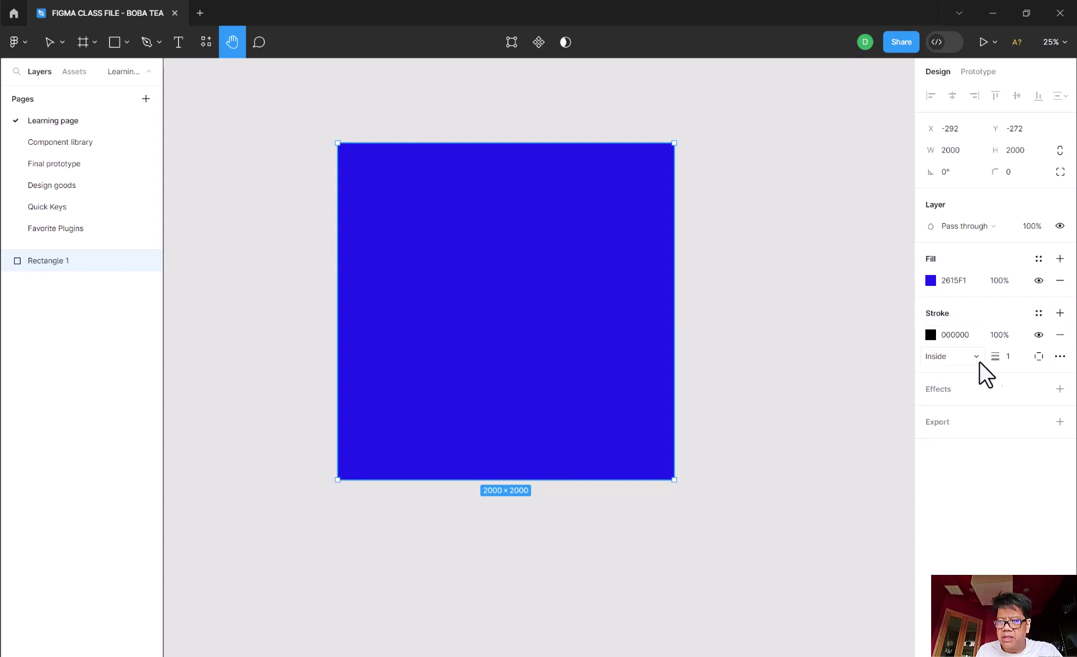
pyautogui.click(1012, 360)
pyautogui.write('20')
pyautogui.press('Return')
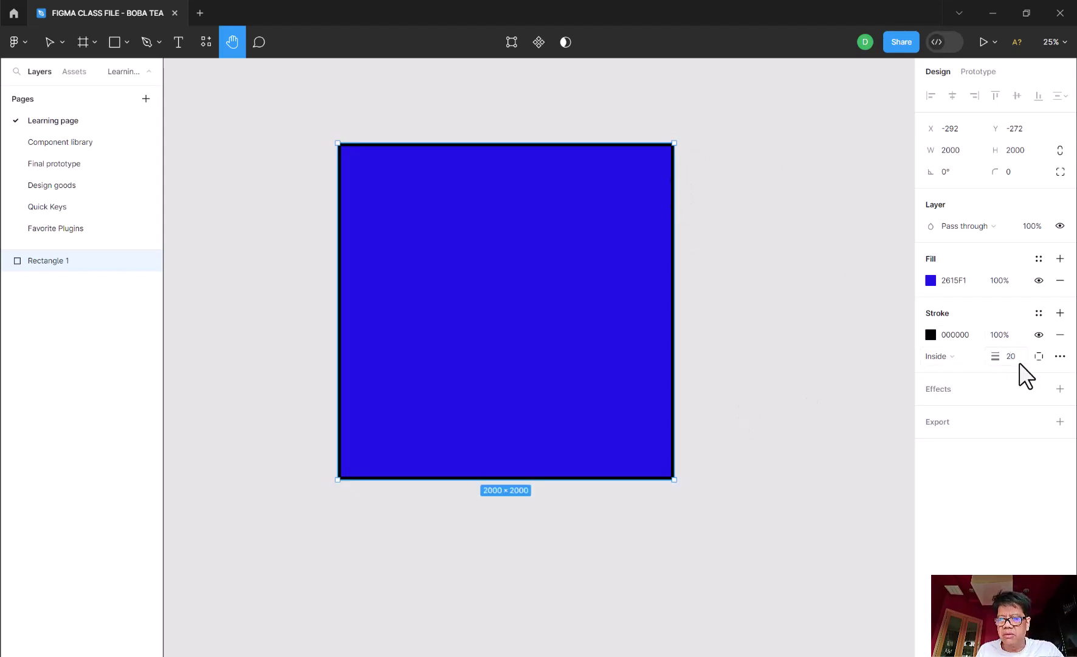
pyautogui.click(1011, 359)
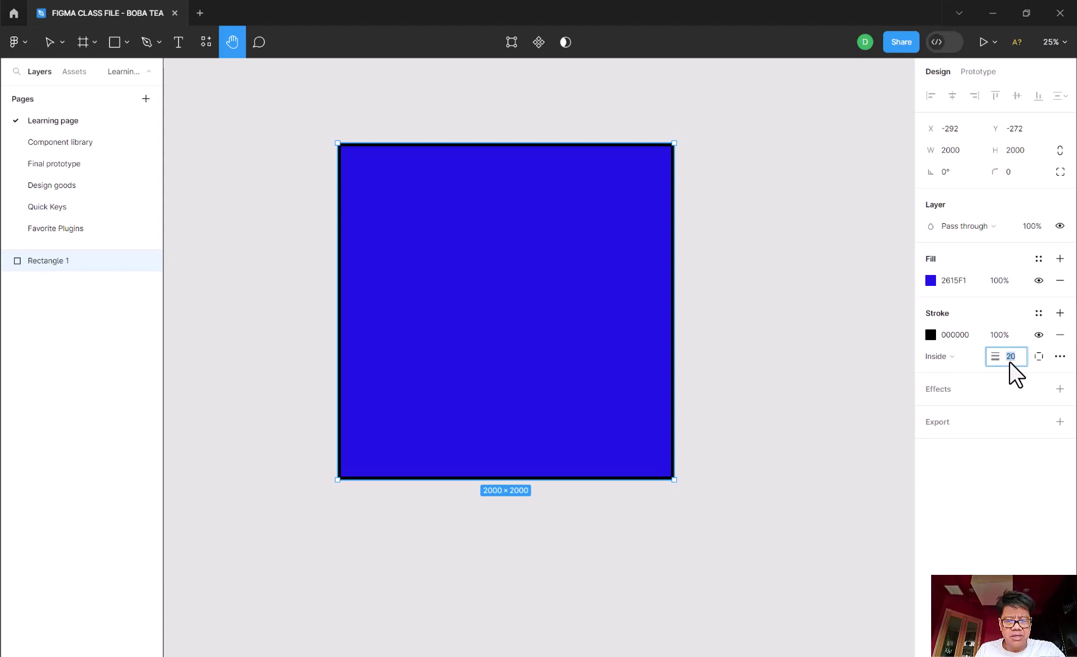
pyautogui.write('40')
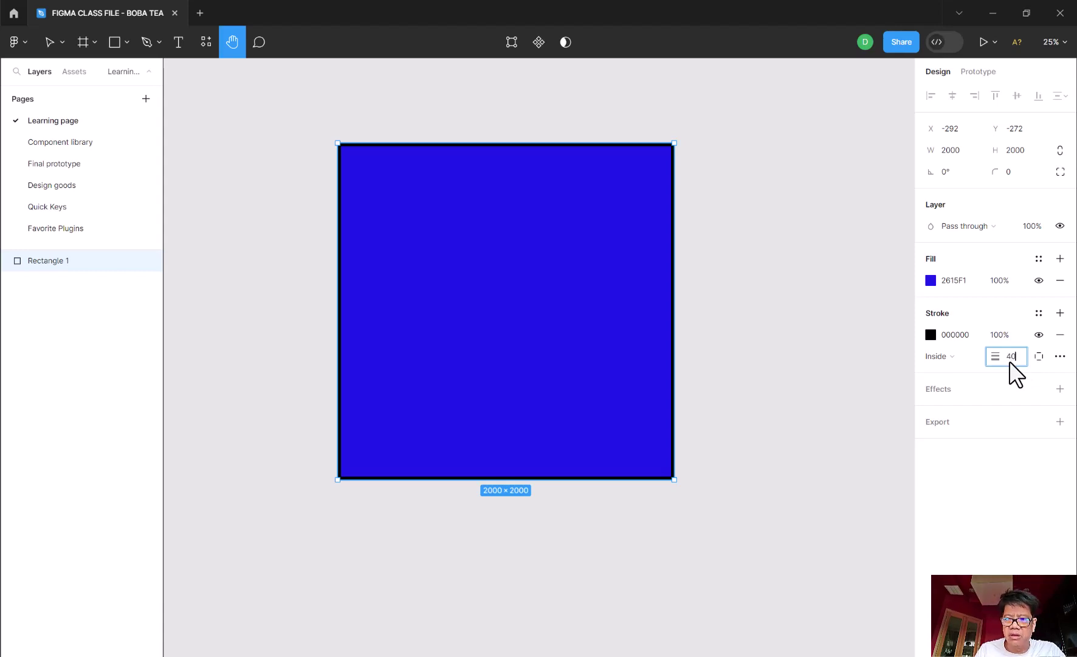
pyautogui.press('Return')
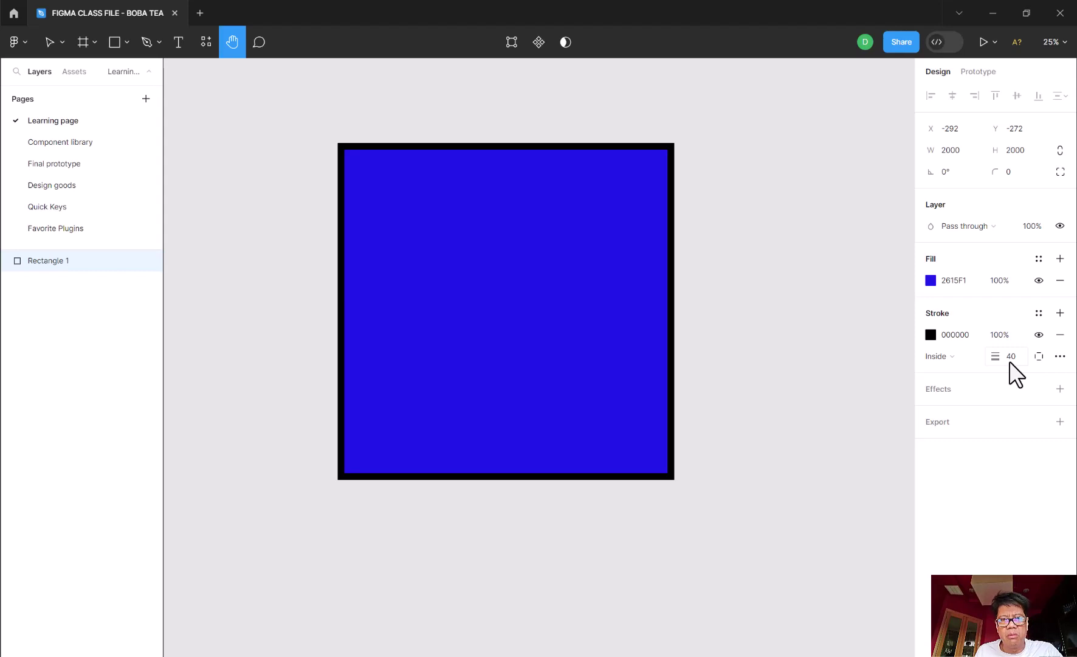
# Add a Drop shadow effect and enter X offset 40 and Y offset 40.
pyautogui.click(973, 389)
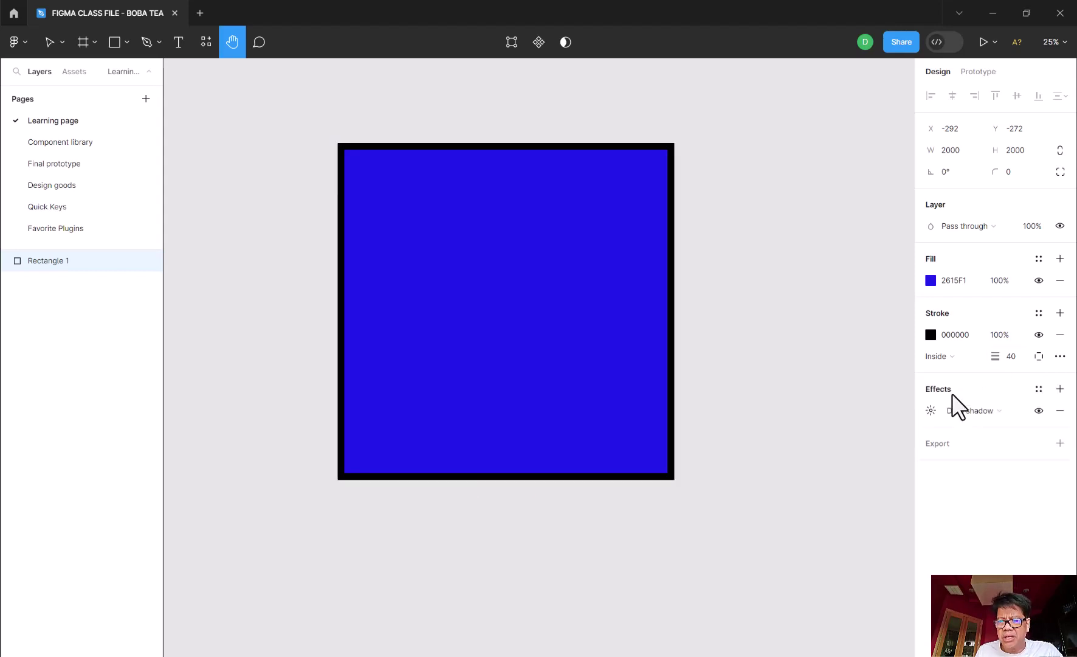
pyautogui.click(986, 411)
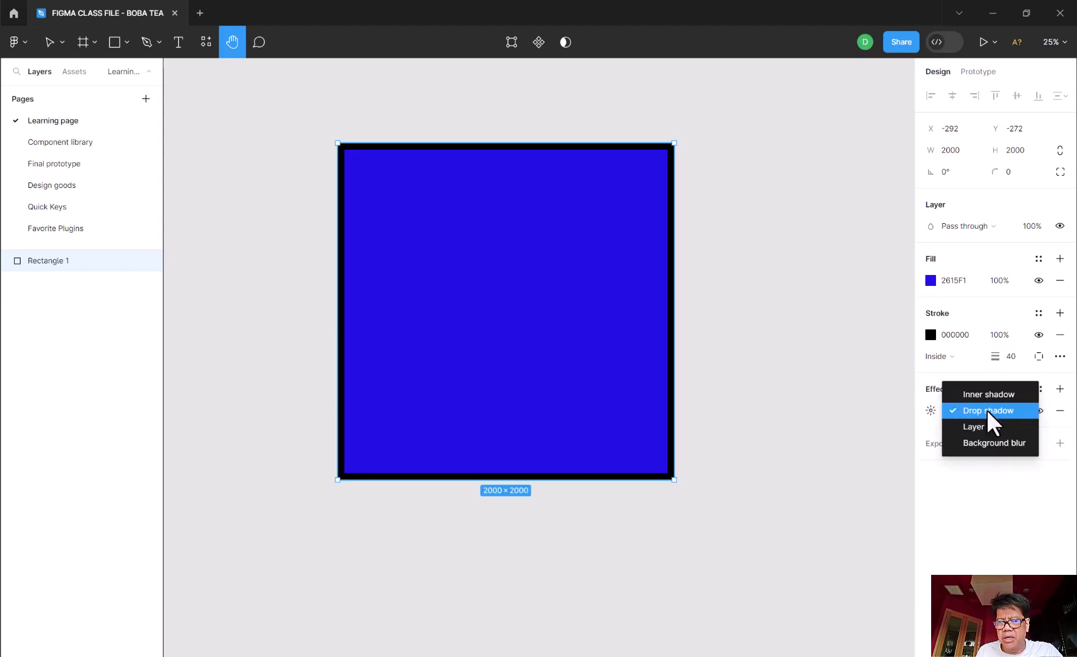
pyautogui.click(984, 409)
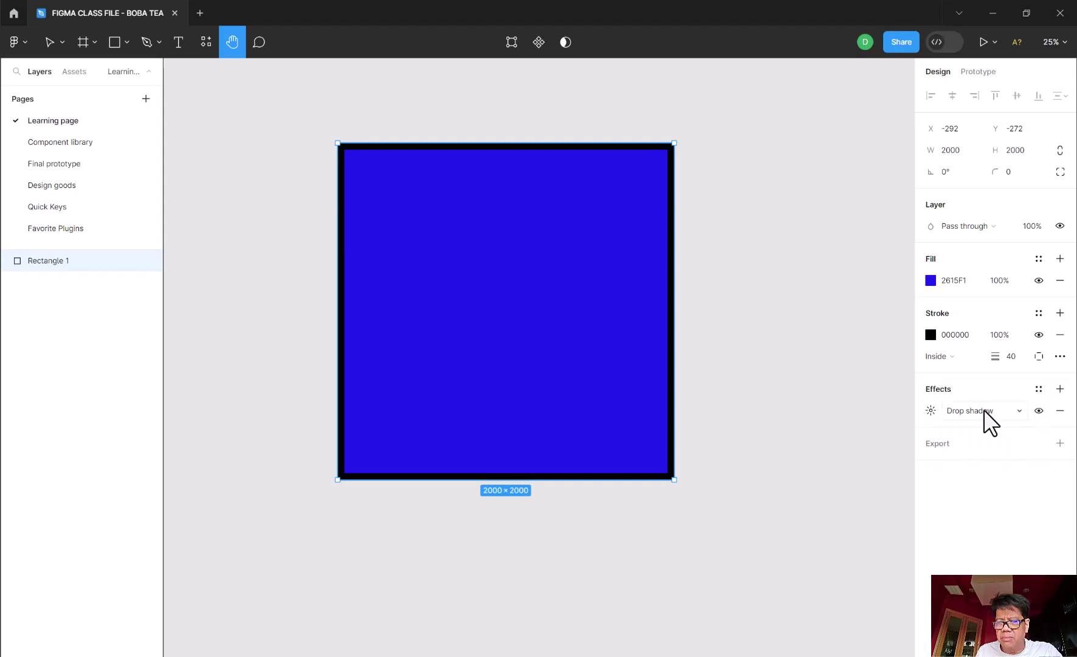
pyautogui.click(931, 410)
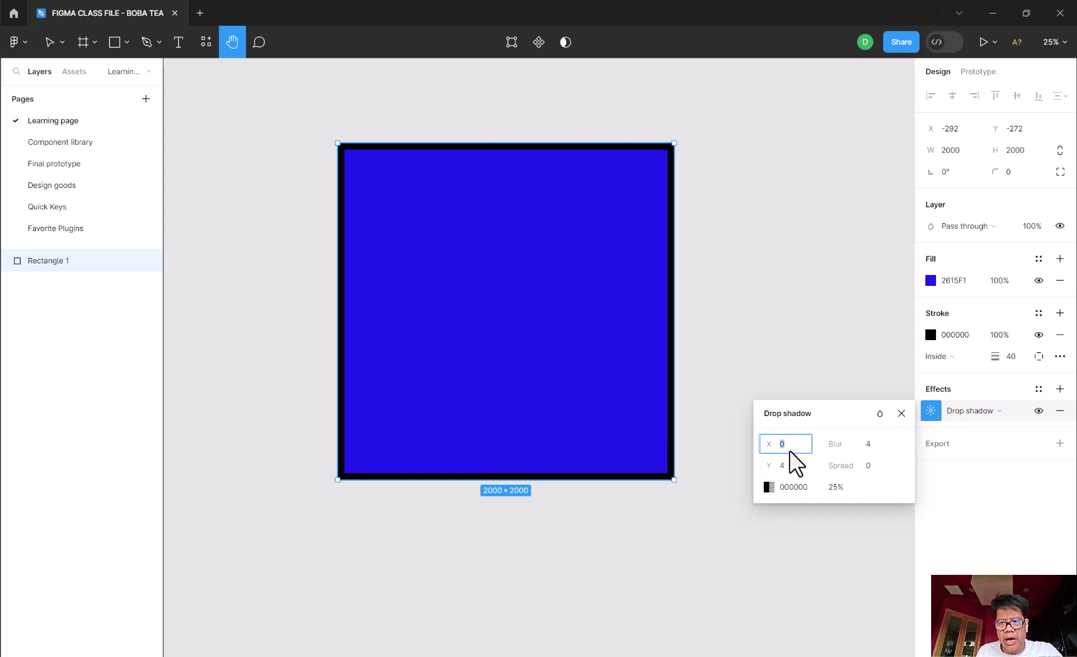
pyautogui.write('40')
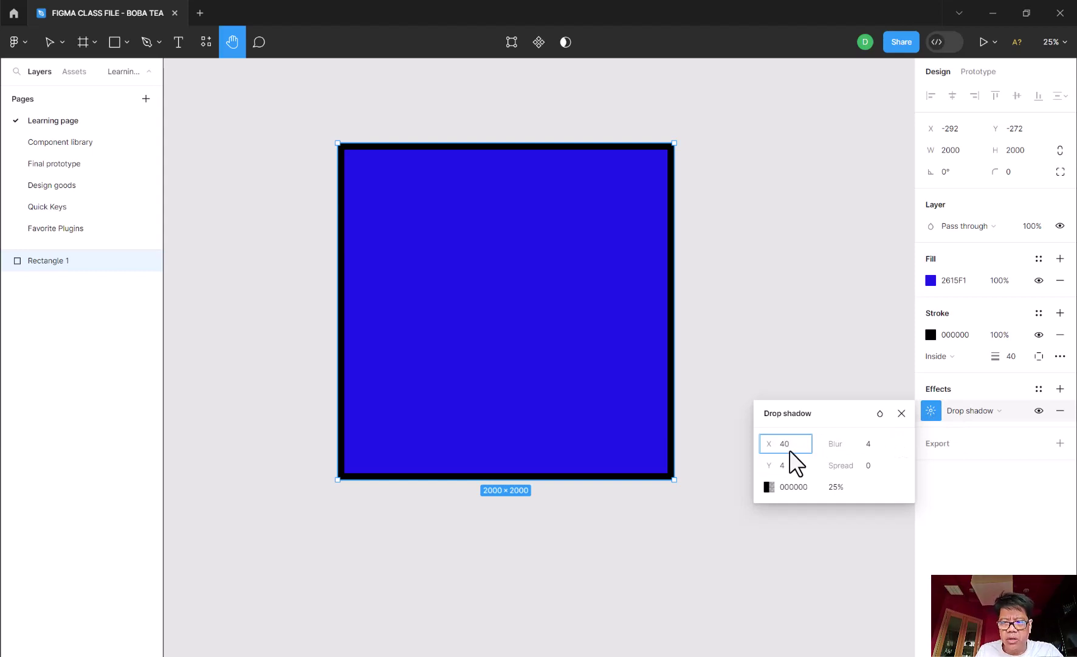
pyautogui.click(787, 463)
pyautogui.write('40')
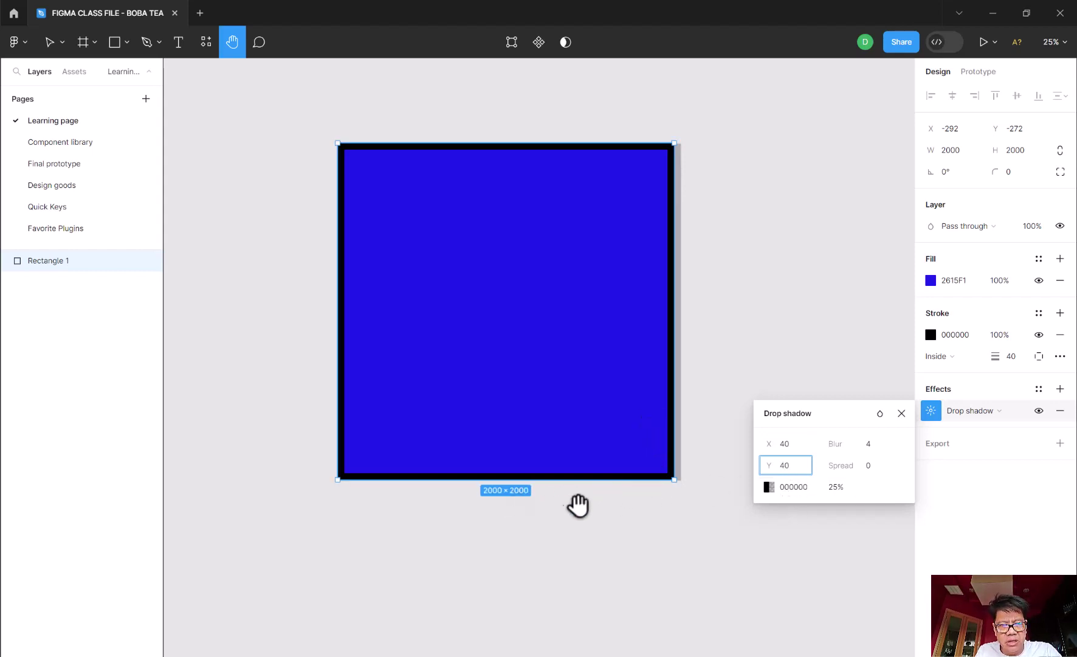
# Apply the 40 Y offset and tint the shadow light blue 7278FC.
pyautogui.click(803, 486)
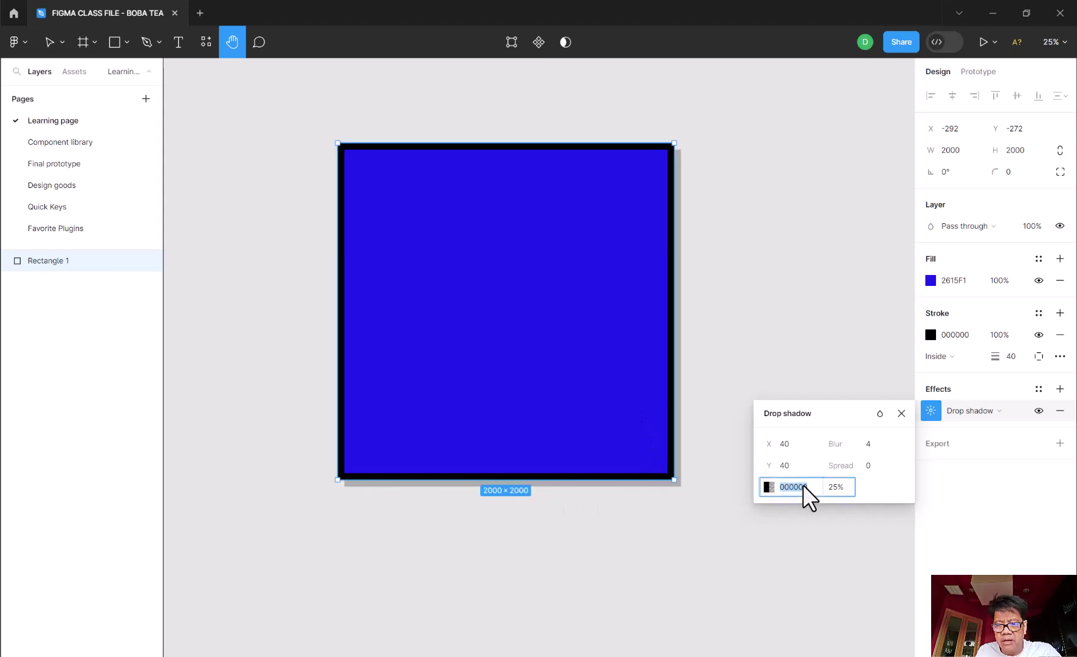
pyautogui.click(768, 486)
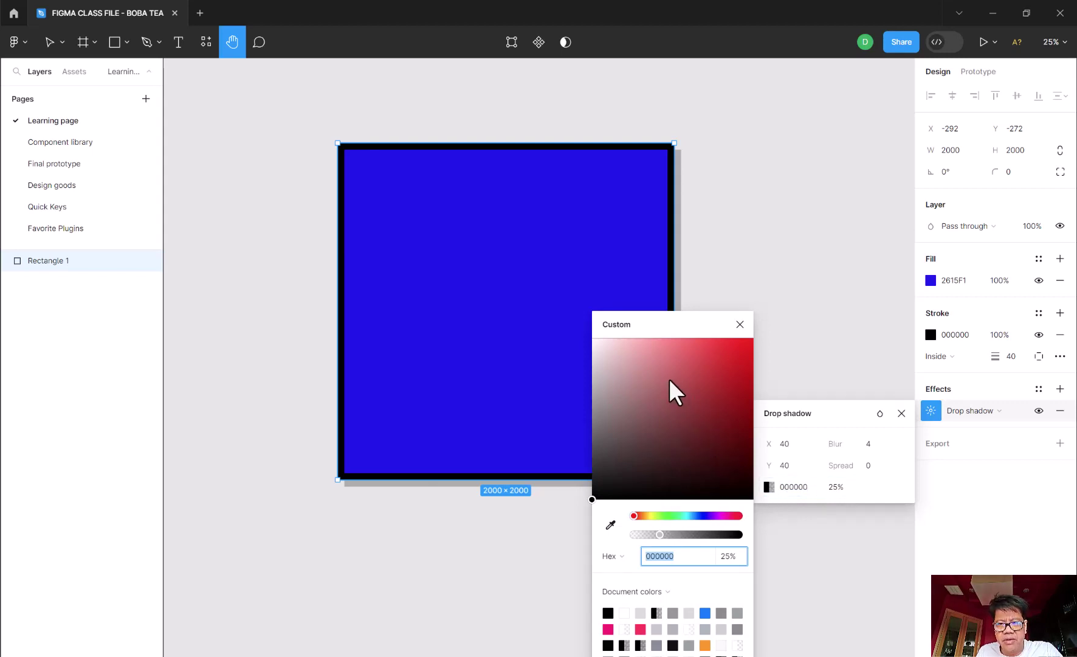
pyautogui.click(702, 515)
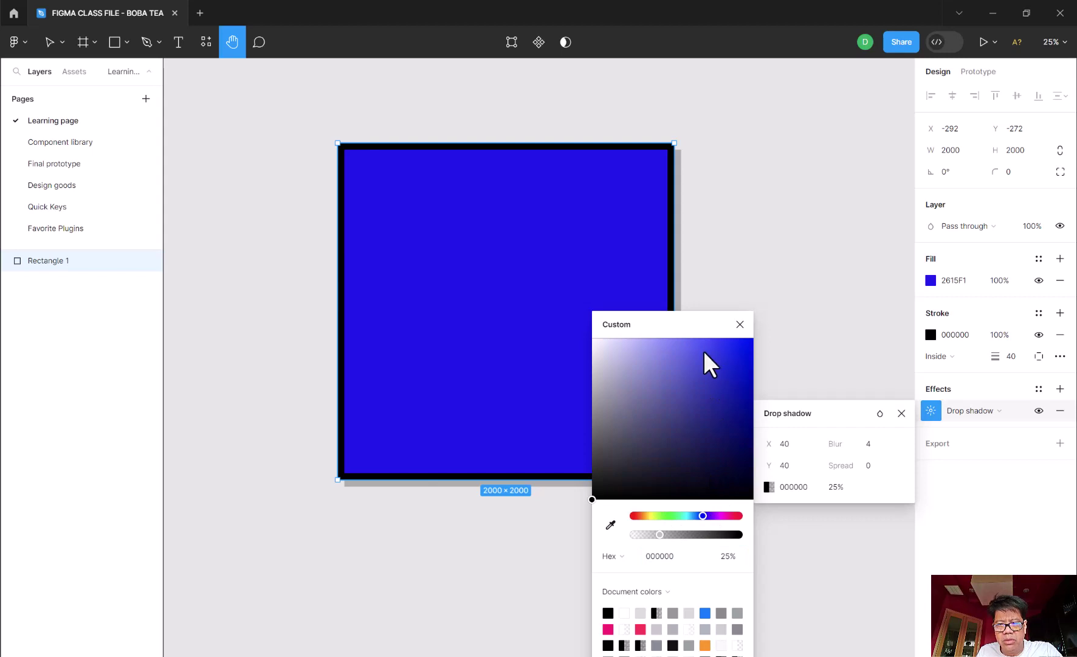
pyautogui.click(680, 340)
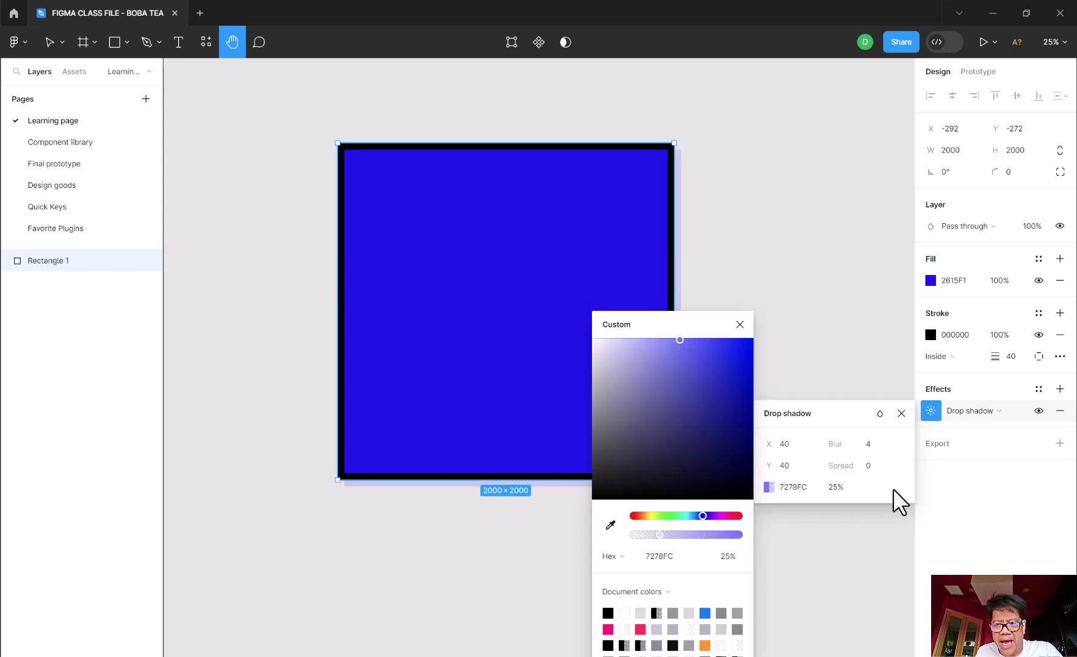
# Set the drop shadow's blur to 40.
pyautogui.click(868, 445)
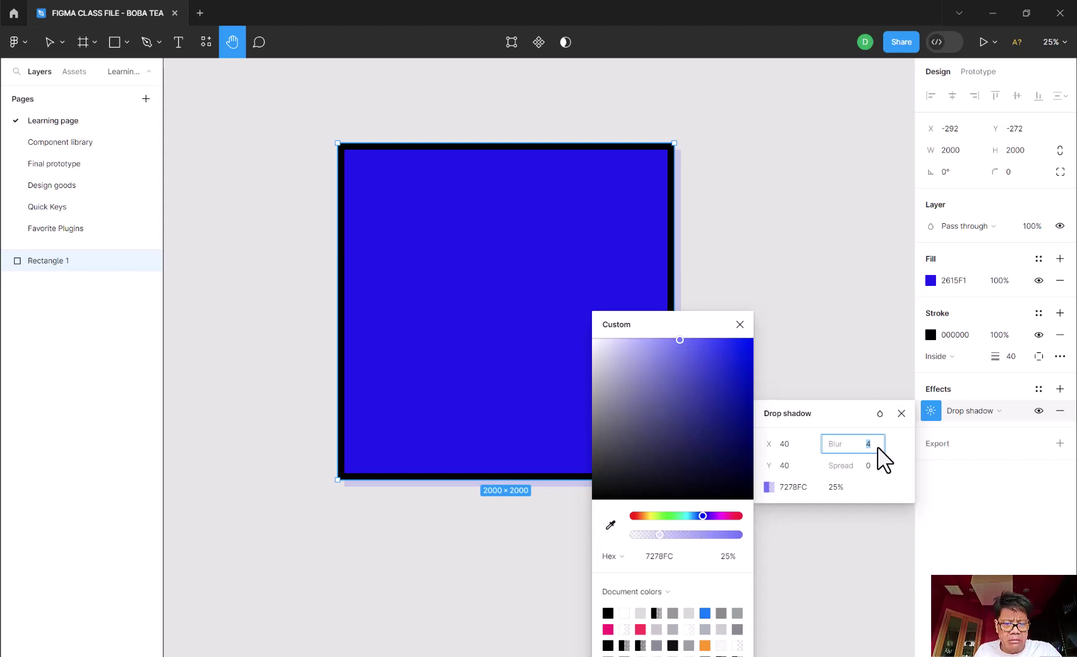
pyautogui.write('20')
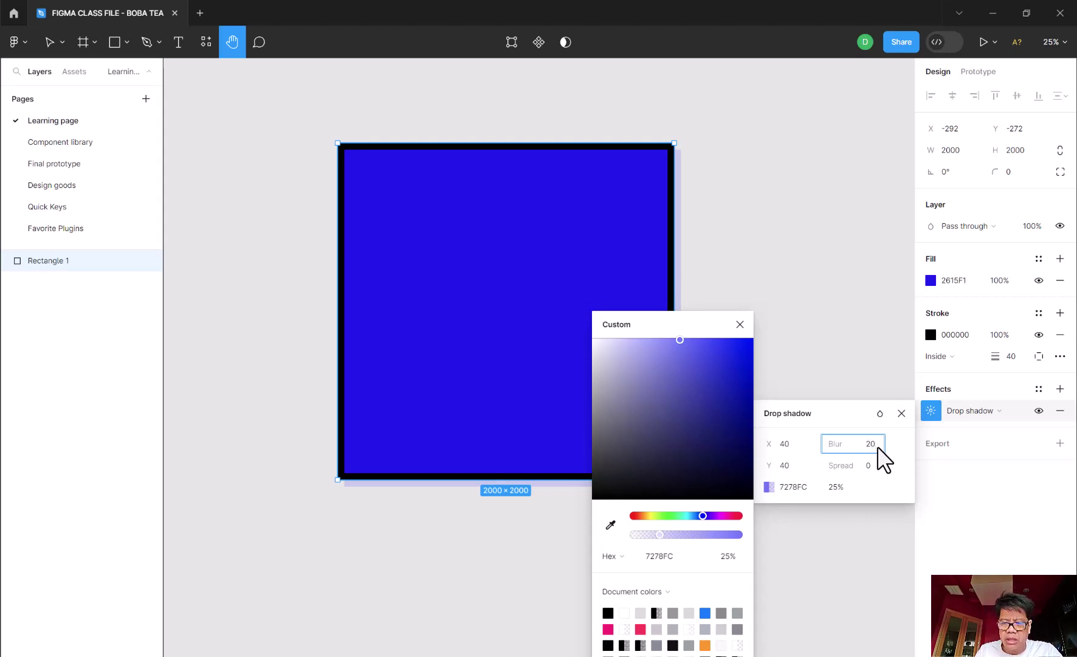
pyautogui.press('Return')
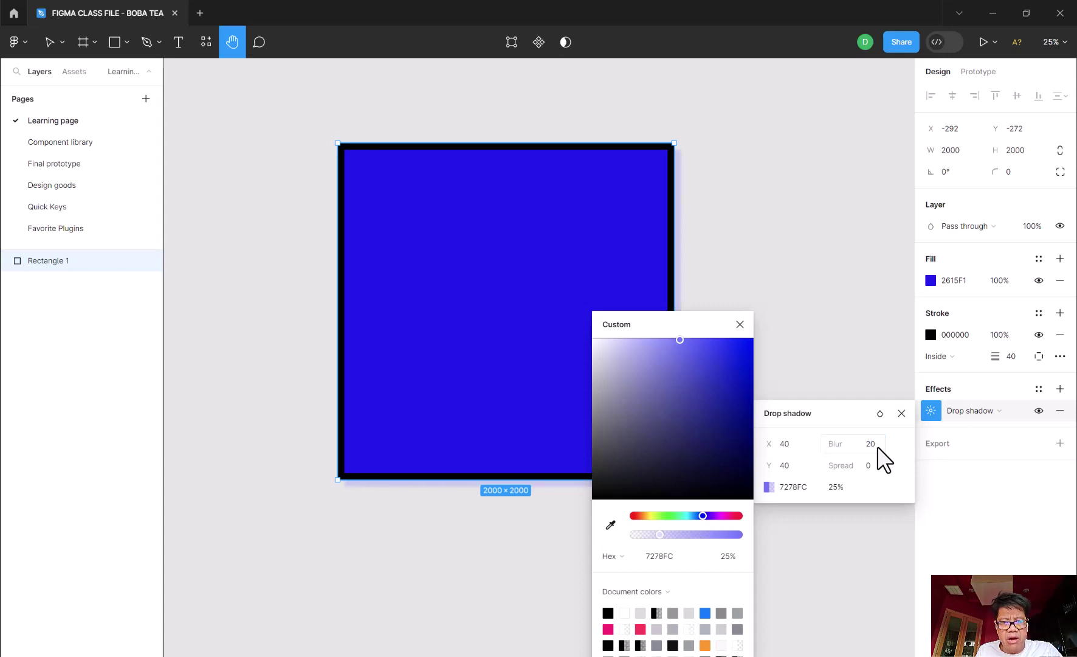
pyautogui.click(871, 449)
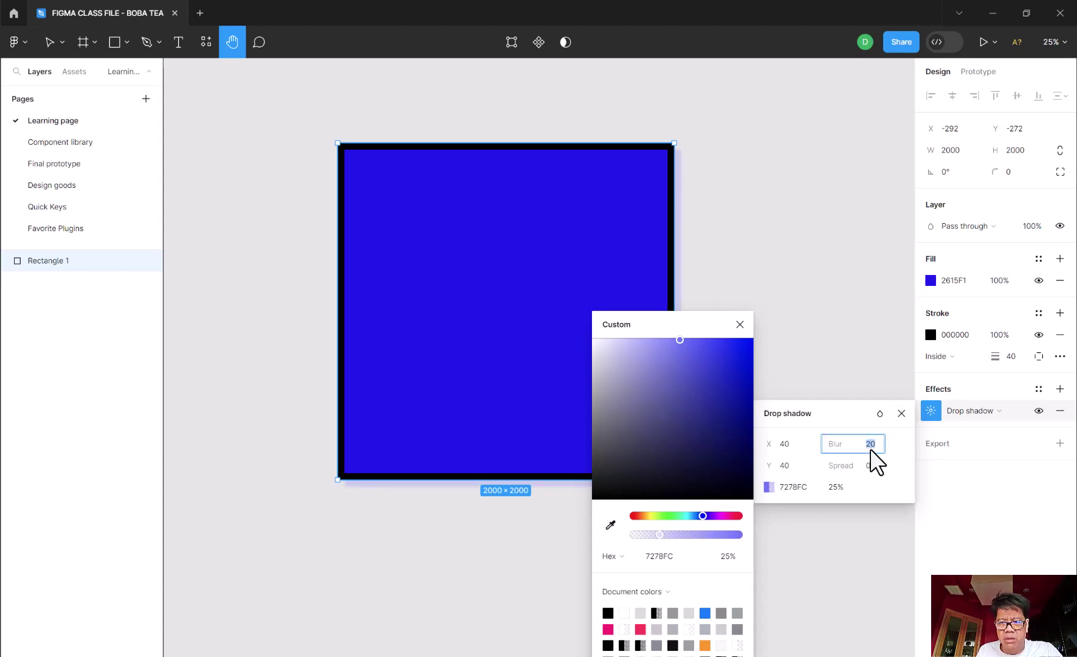
pyautogui.write('40')
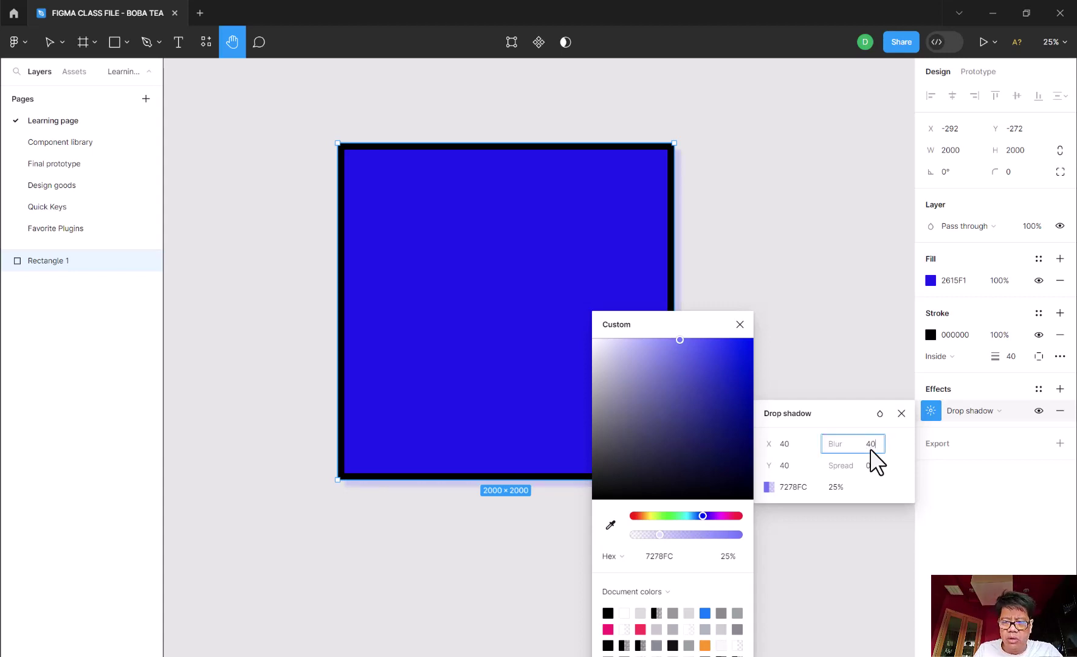
pyautogui.press('Return')
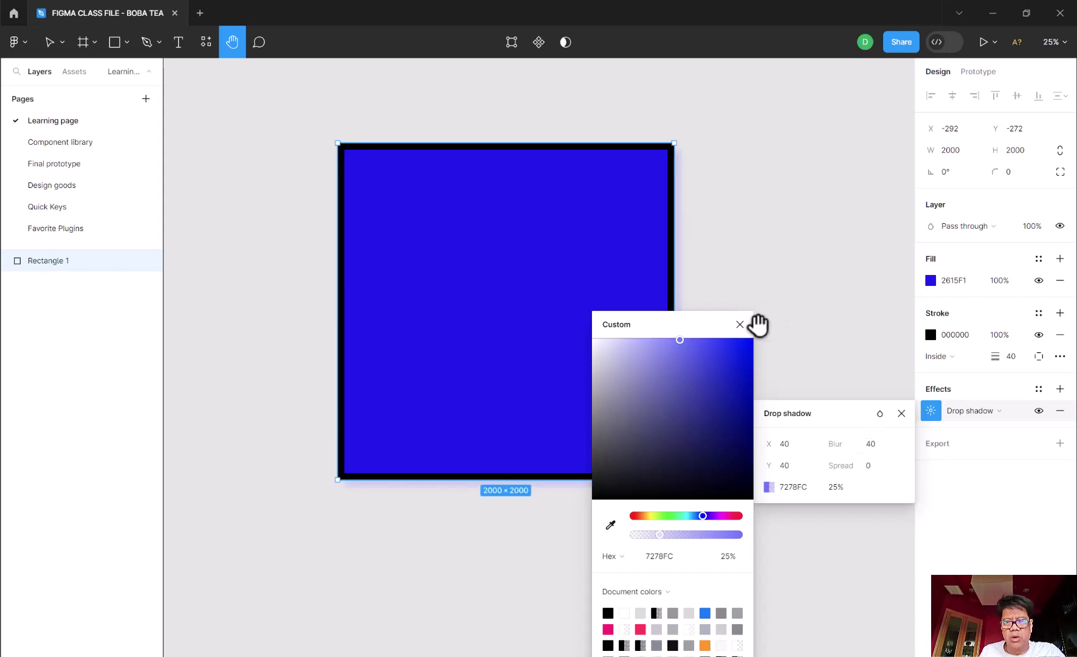
# Hide Rectangle 1's black 40-weight stroke, closing the shadow colour chooser and Drop shadow panel.
pyautogui.click(739, 325)
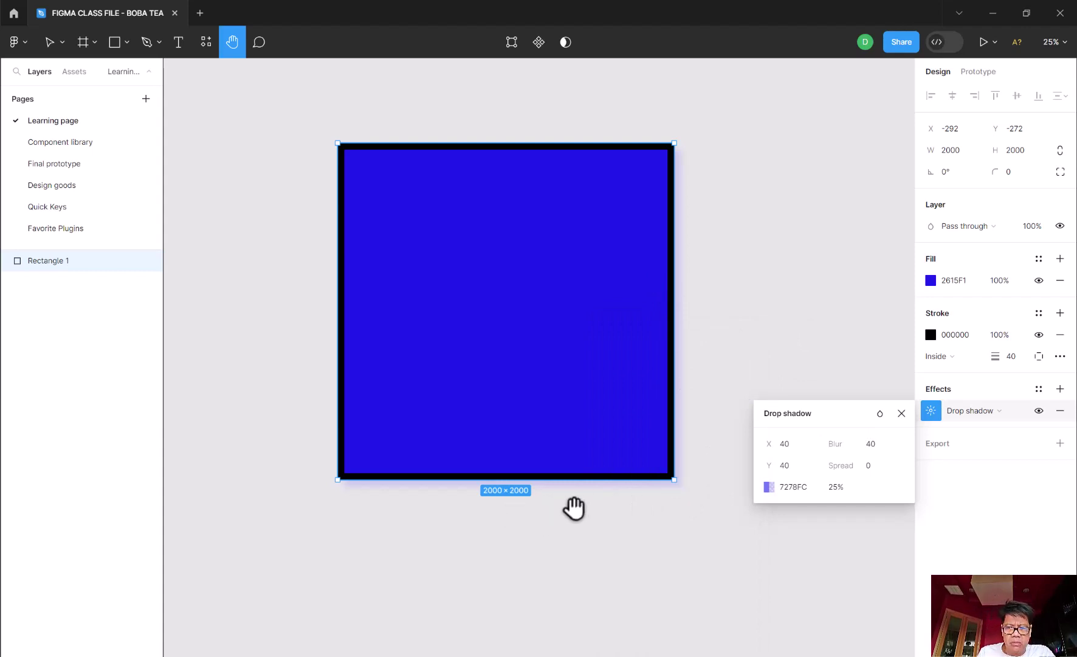
pyautogui.click(1039, 334)
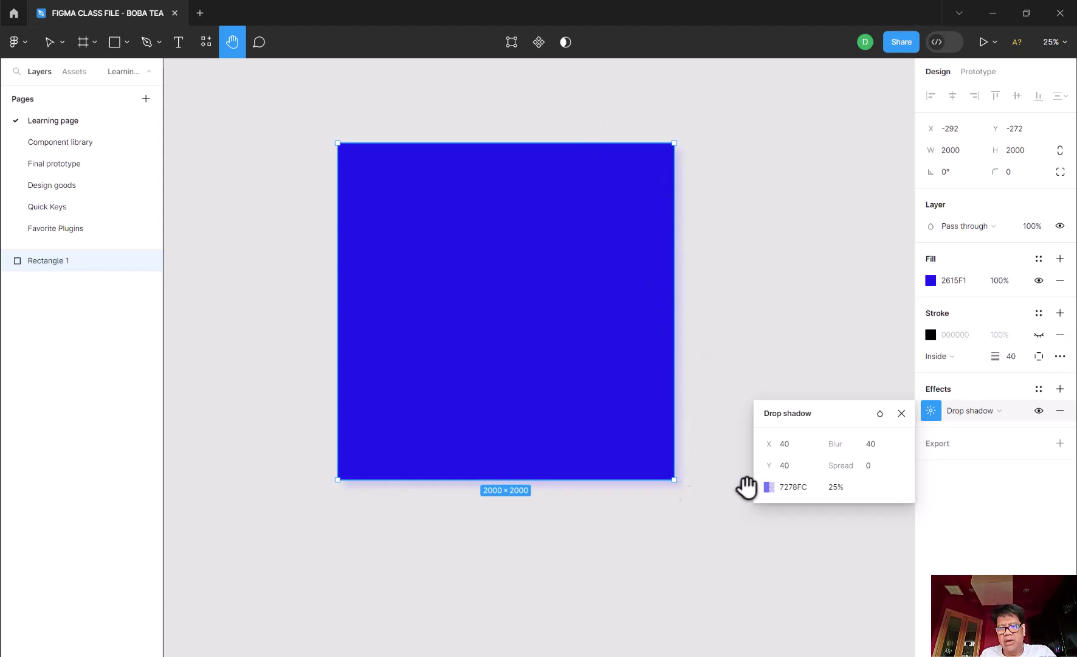
pyautogui.click(902, 413)
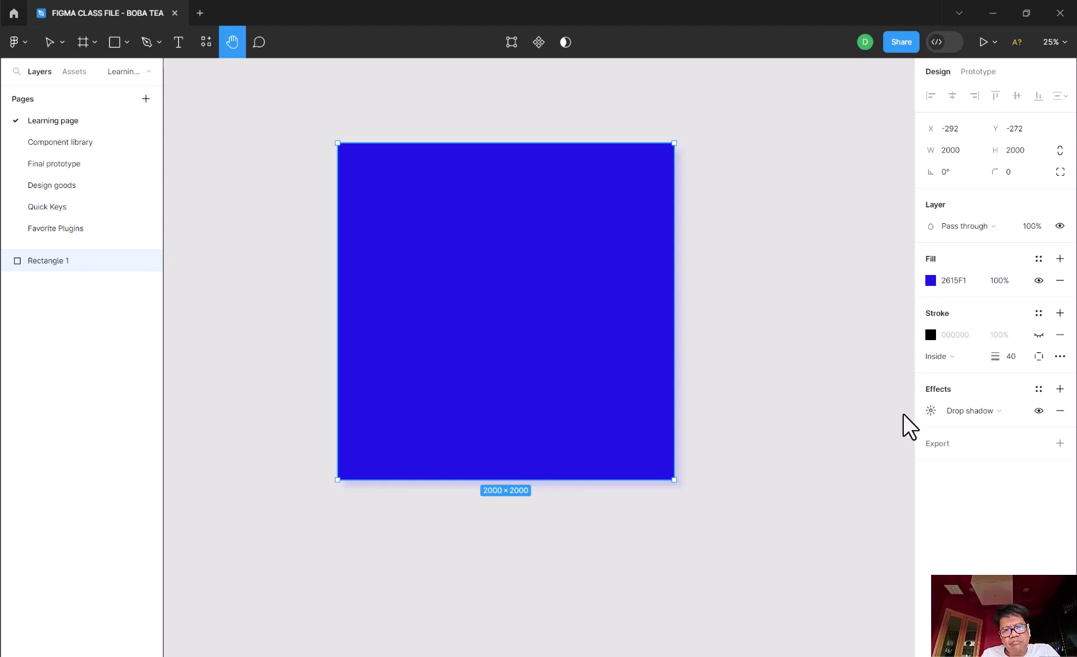